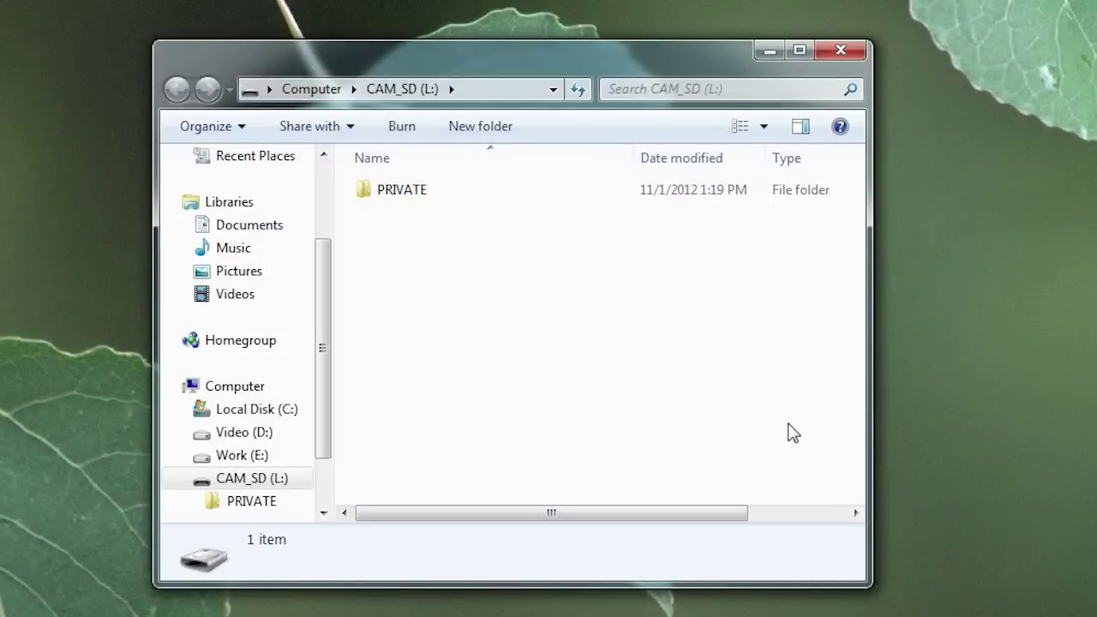
Step: Look at the CAM_SD card's PRIVATE folder, then return to the Computer drive list
left_click(411, 198)
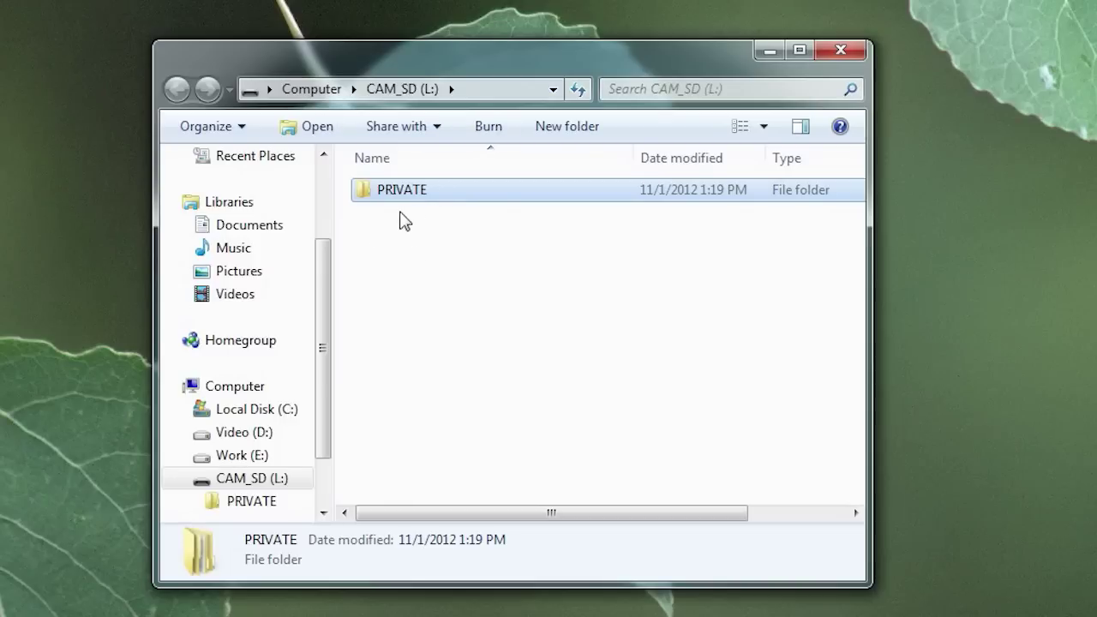
left_click(312, 90)
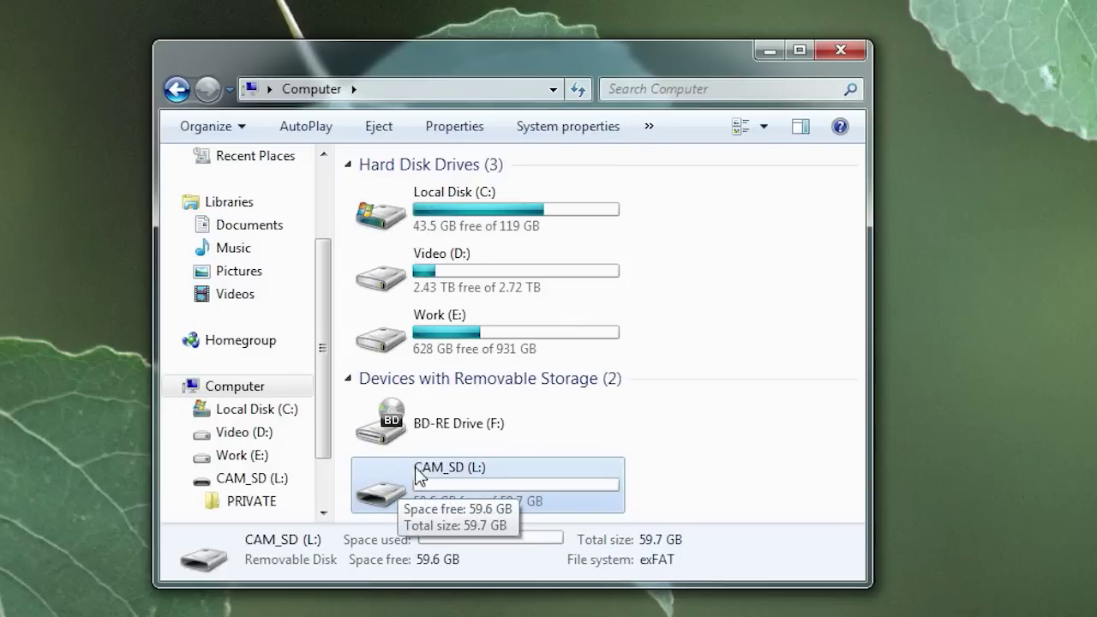
double_click(378, 503)
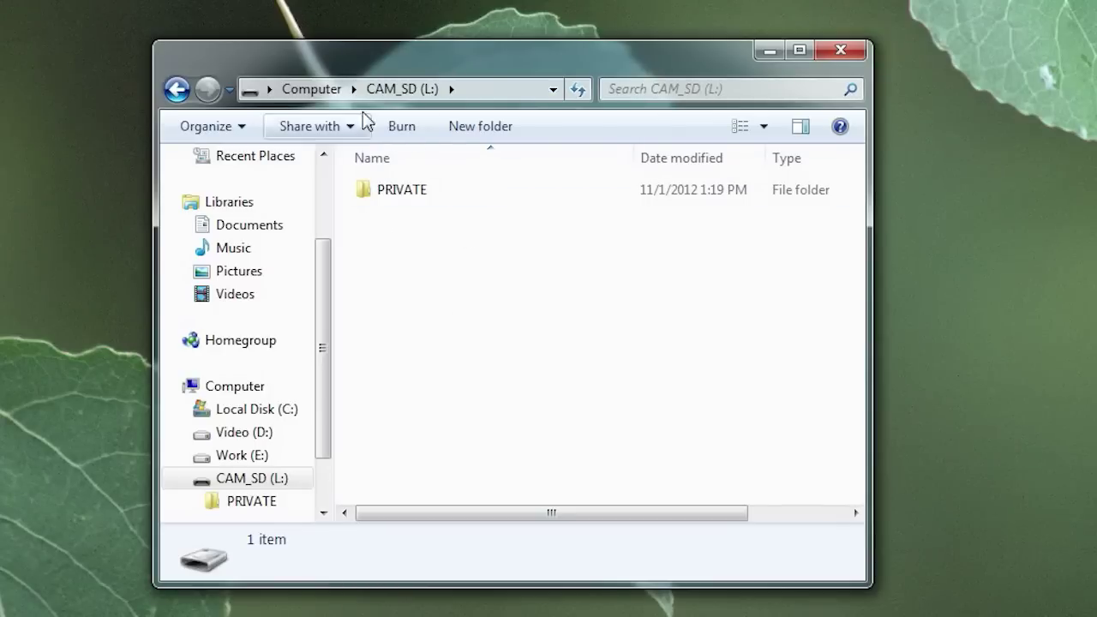
left_click(313, 90)
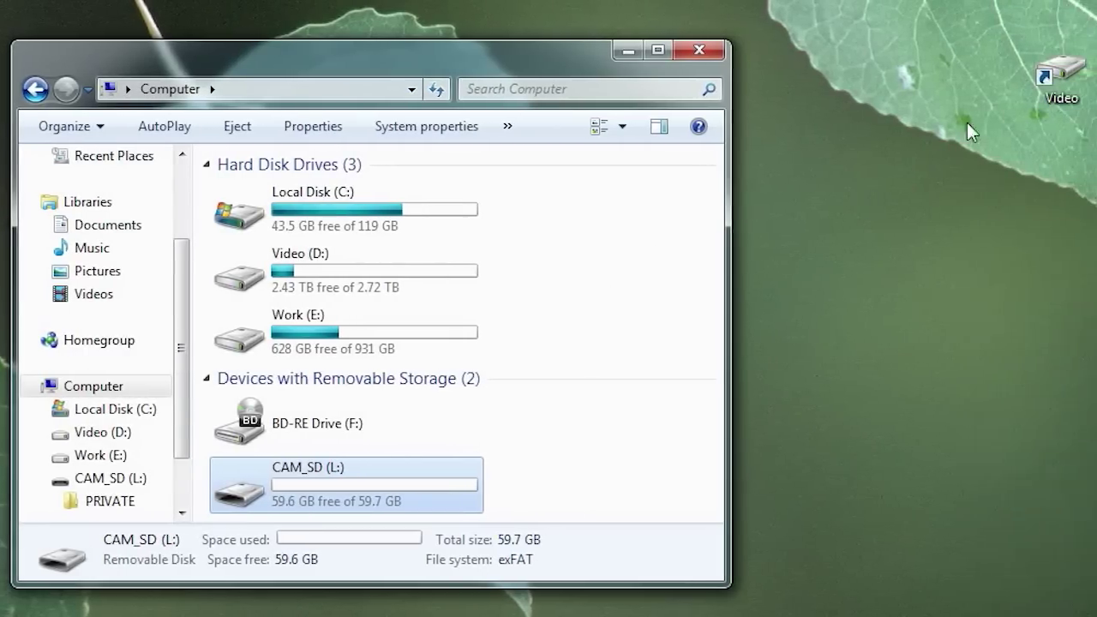
Step: Create a new folder named tutorial inside video_in_pemiere on the Video (D:) drive
left_click(1046, 75)
double_click(1046, 76)
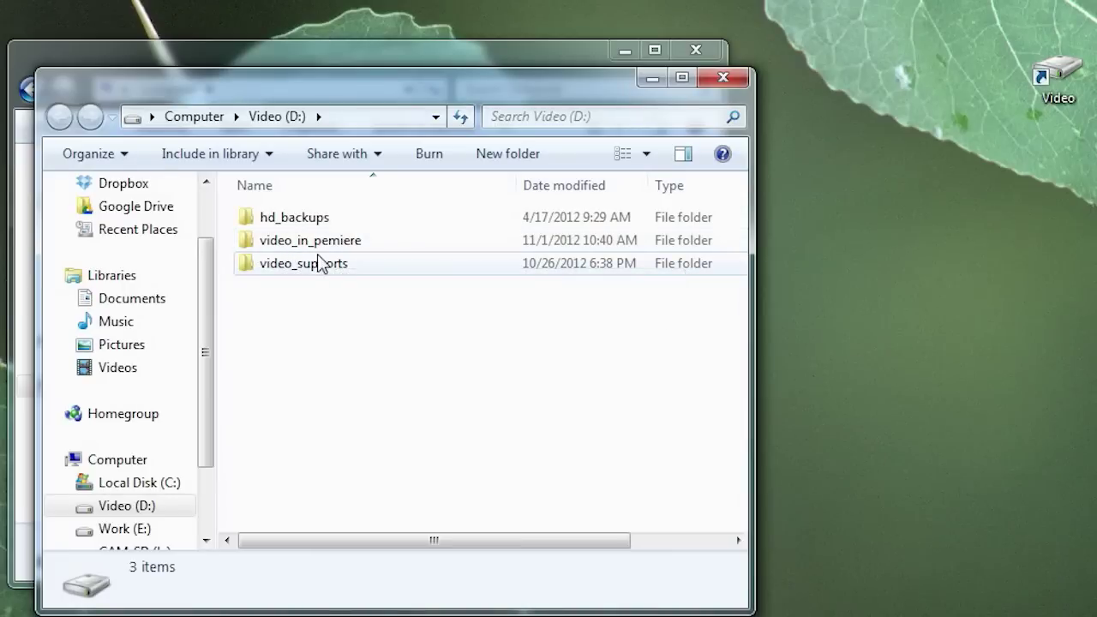
double_click(264, 242)
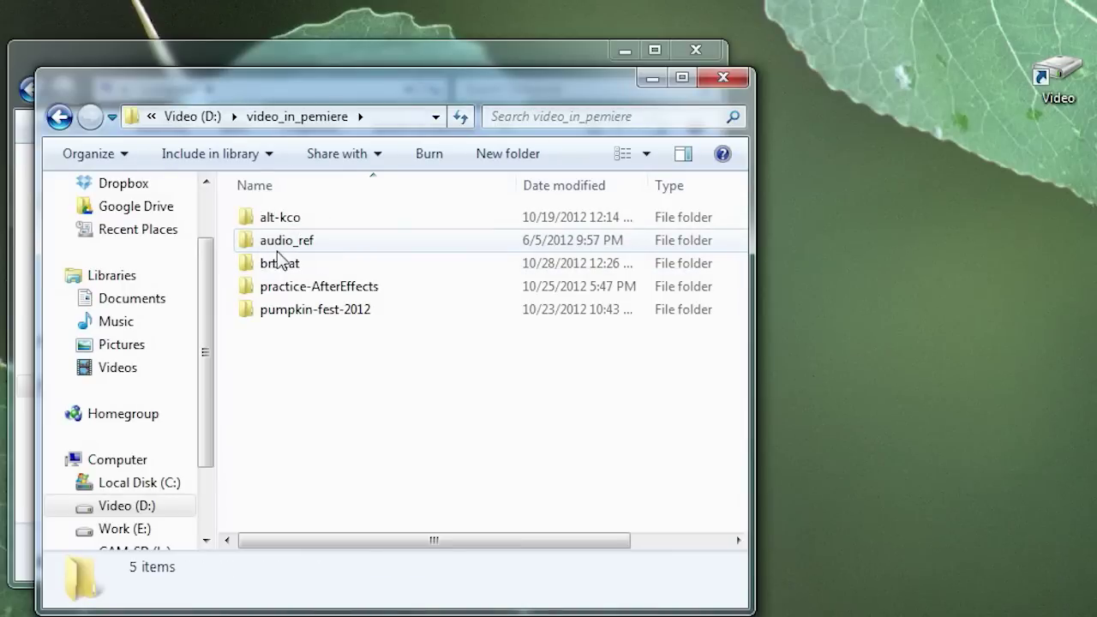
left_click(505, 158)
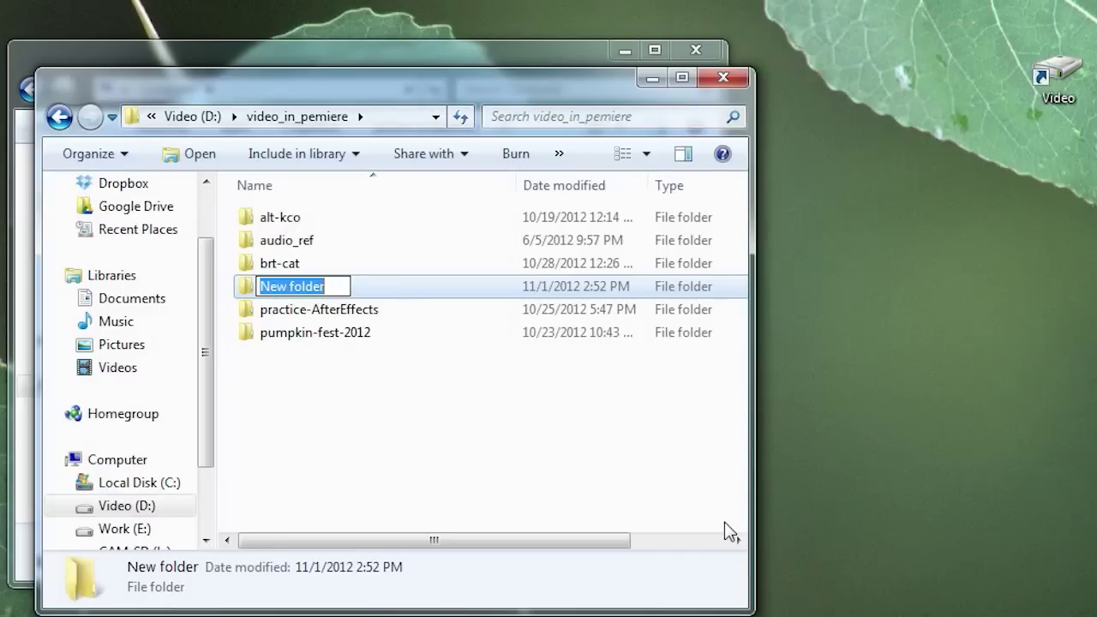
type("tutorial")
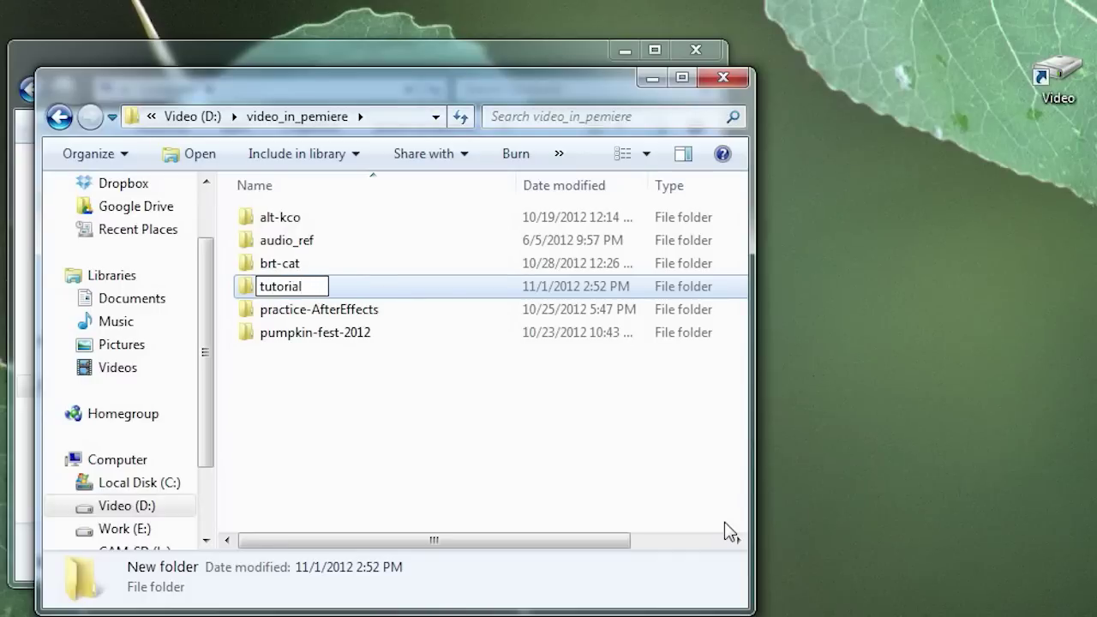
left_click(571, 453)
Step: Open the tutorial folder and arrange it side by side with the Computer window
left_click(250, 334)
double_click(250, 335)
left_click_drag(312, 86, 451, 84)
left_click_drag(331, 59, 306, 53)
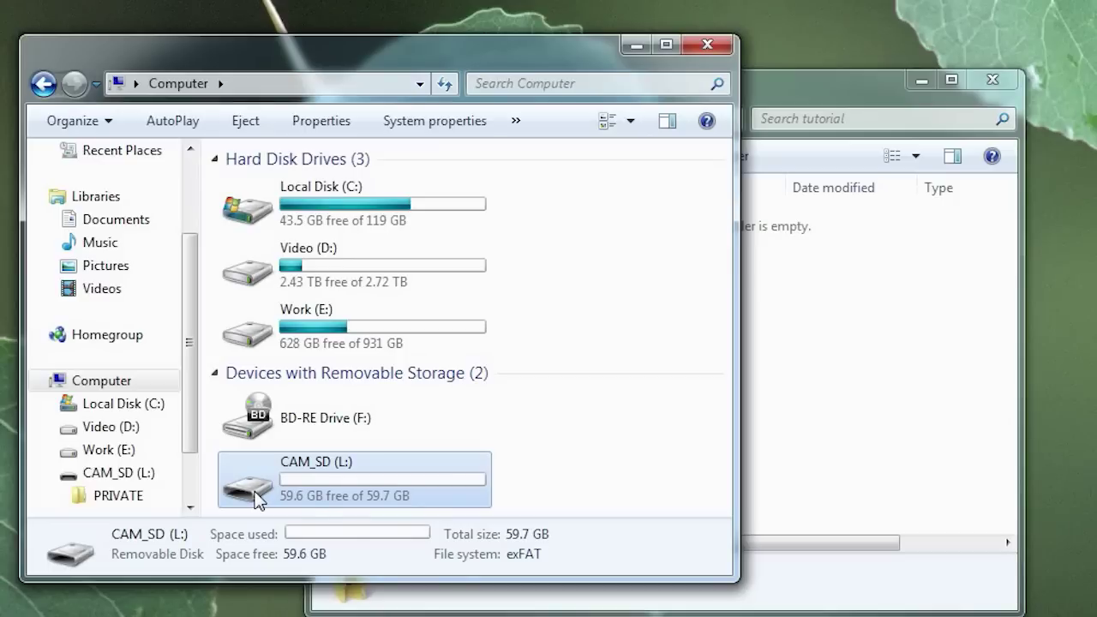
Step: Copy the CAM_SD (L:) card into tutorial and rename the copied folder card1
left_click_drag(258, 499, 855, 406)
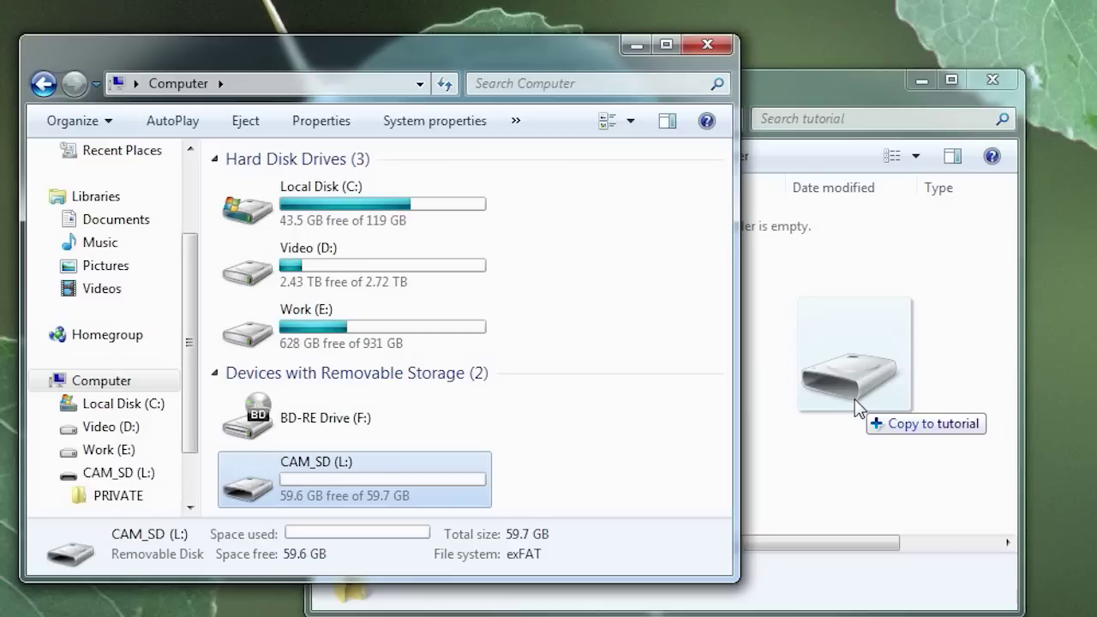
left_click_drag(855, 399, 855, 399)
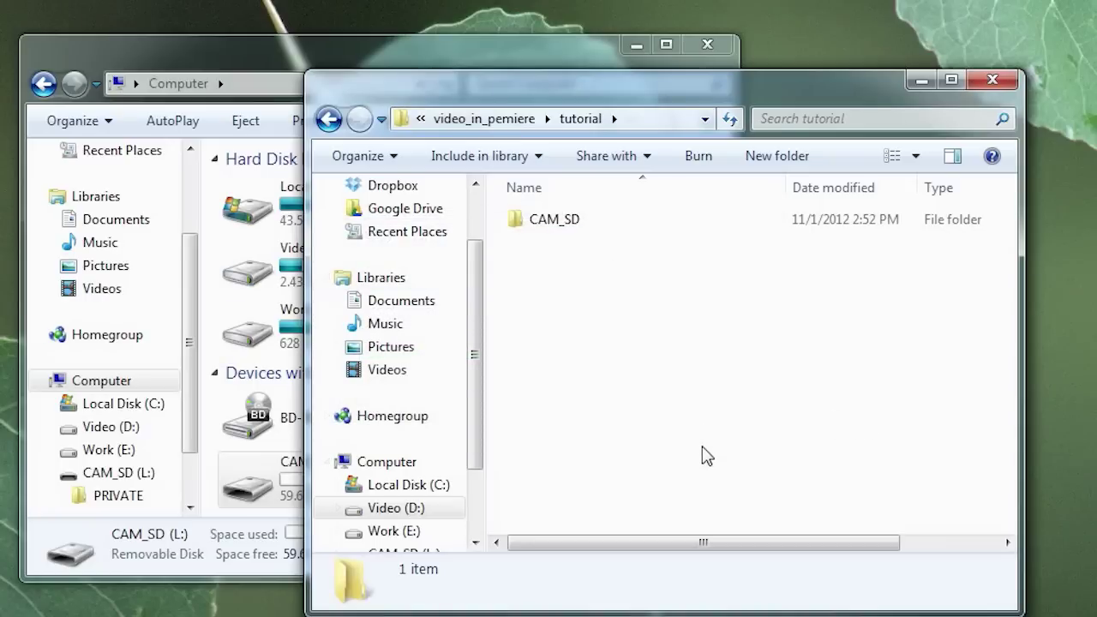
left_click(560, 222)
left_click(555, 225)
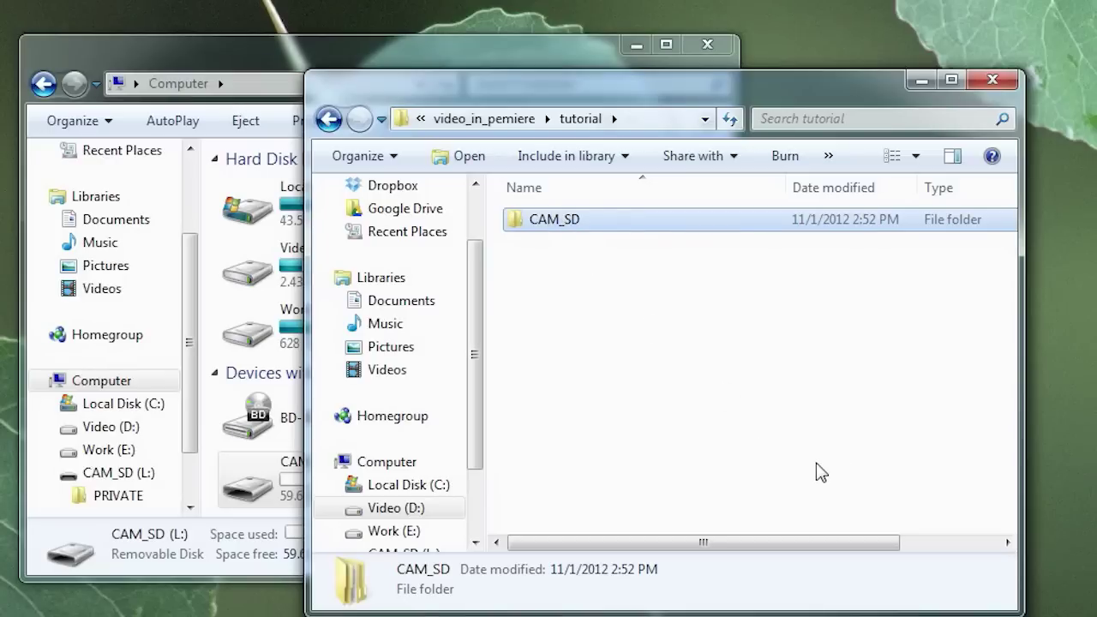
type("card1")
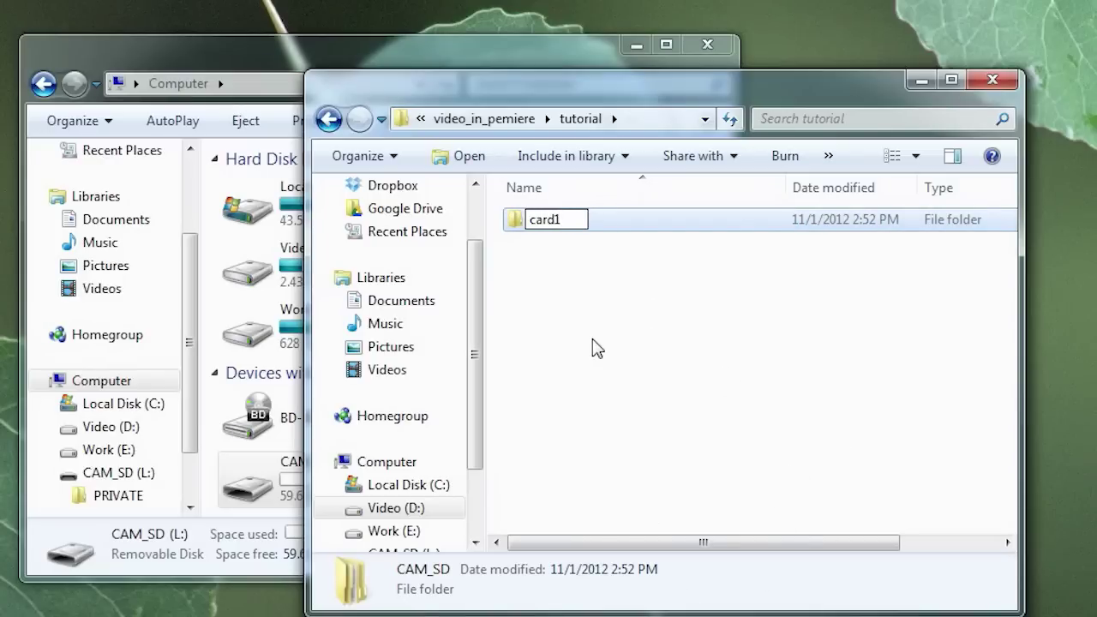
left_click(598, 347)
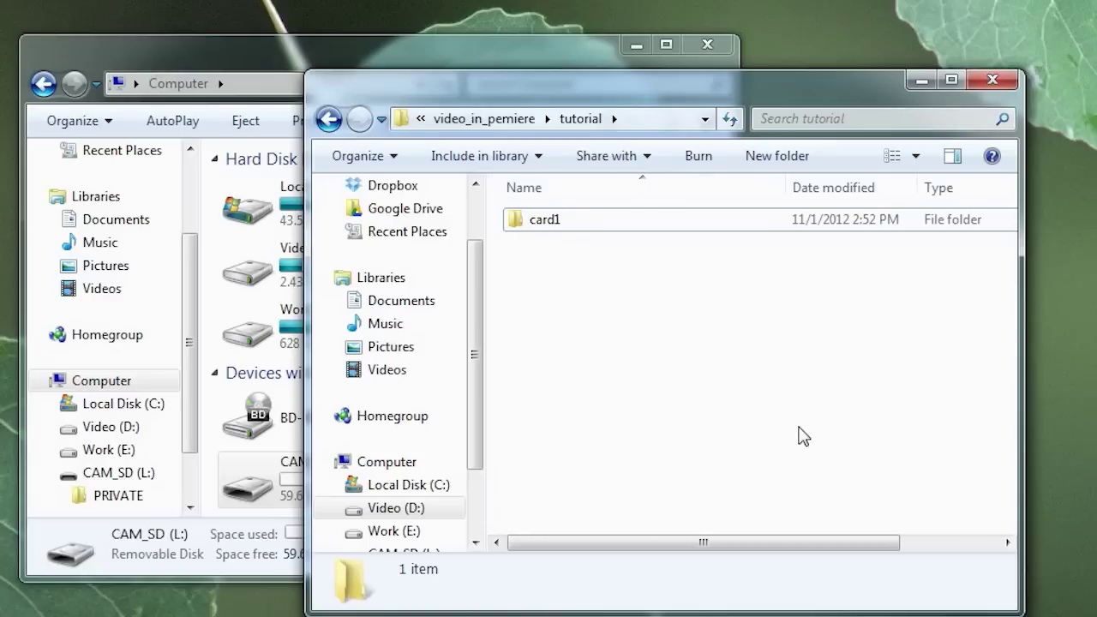
left_click(270, 53)
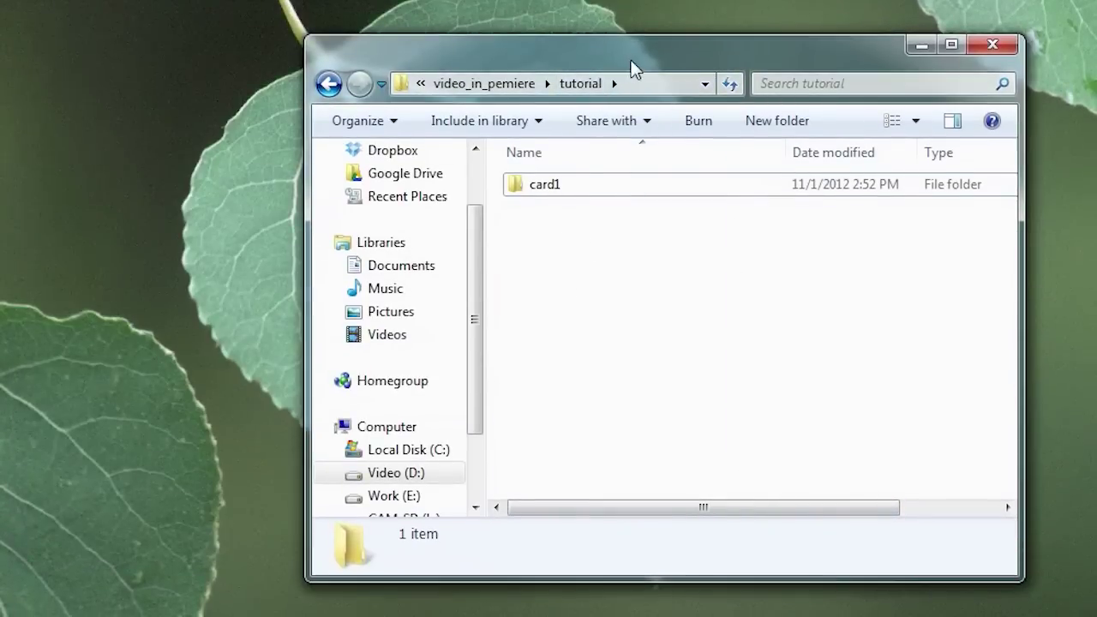
Step: Launch Adobe Prelude CS6 from the Start menu
left_click_drag(632, 59, 487, 55)
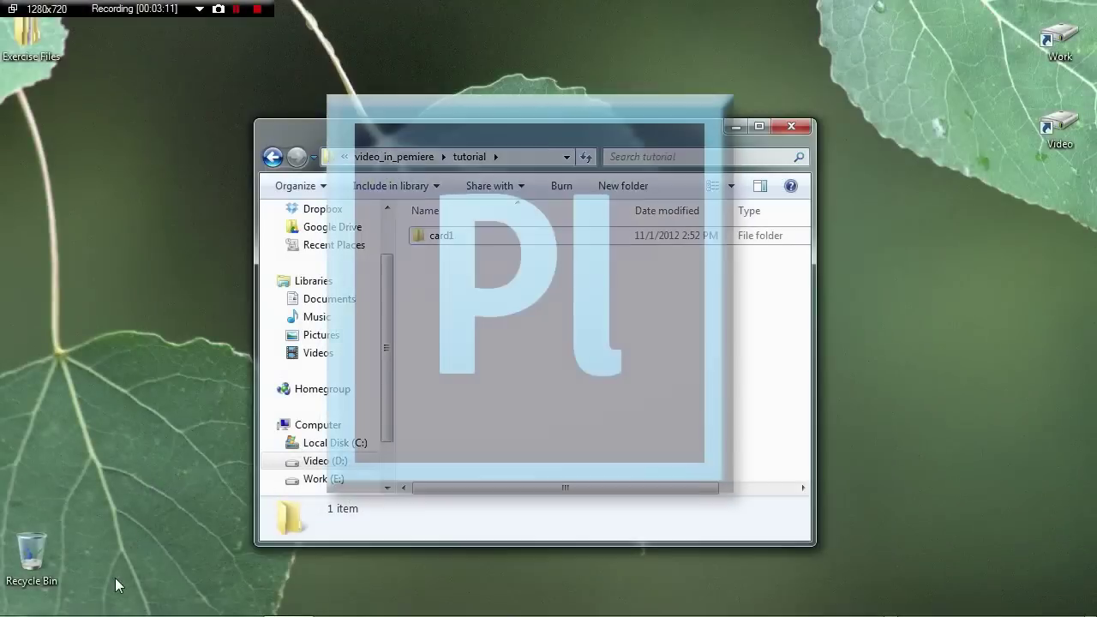
mouse_move(103, 611)
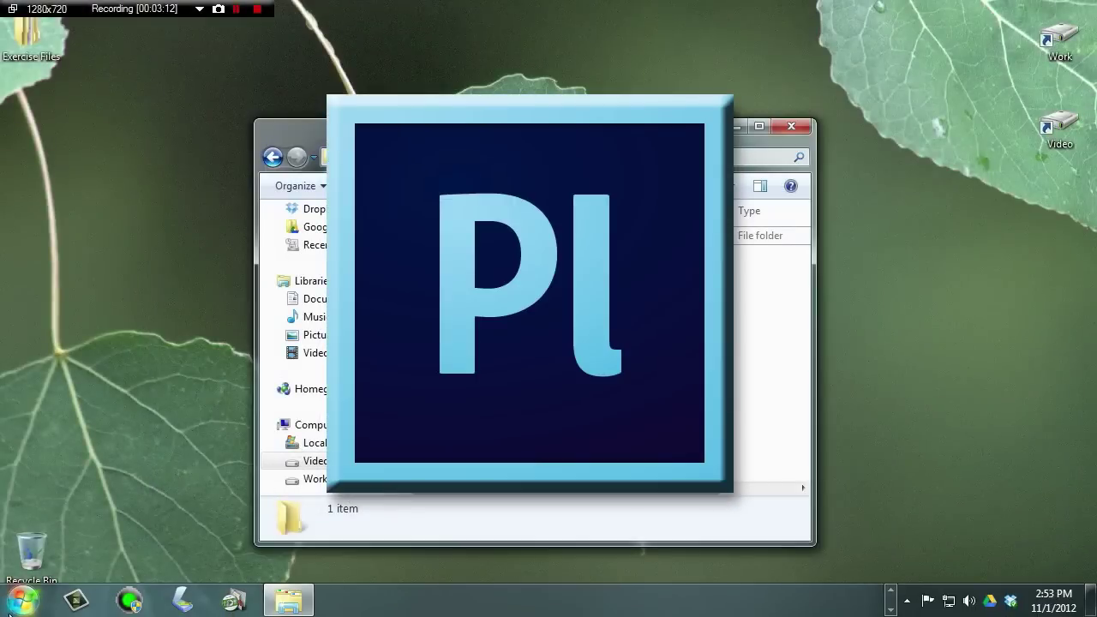
left_click(24, 603)
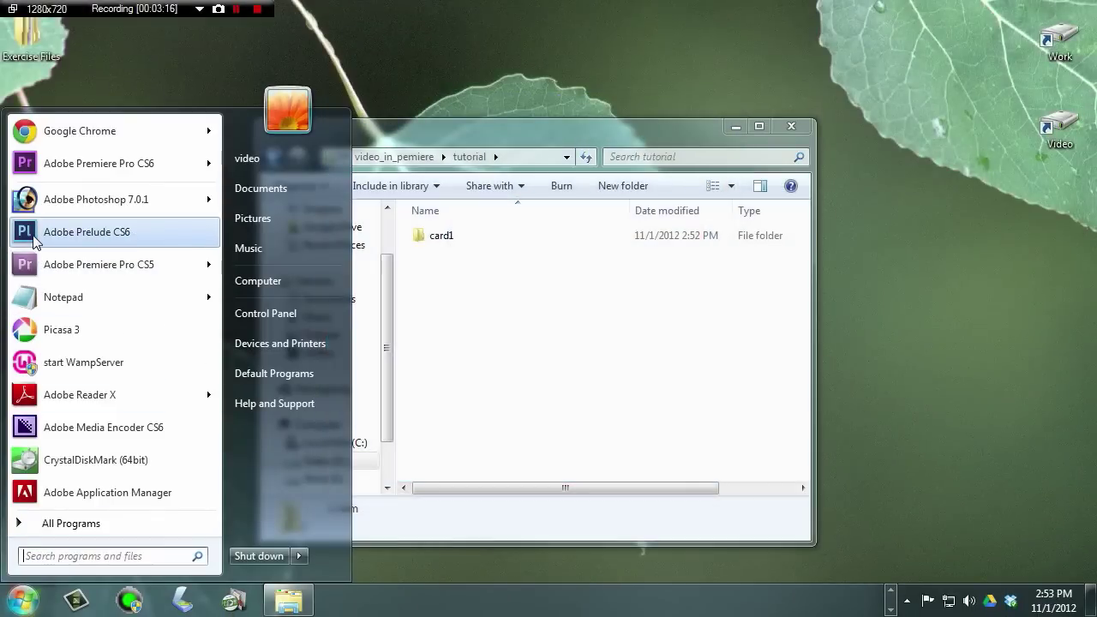
left_click(33, 240)
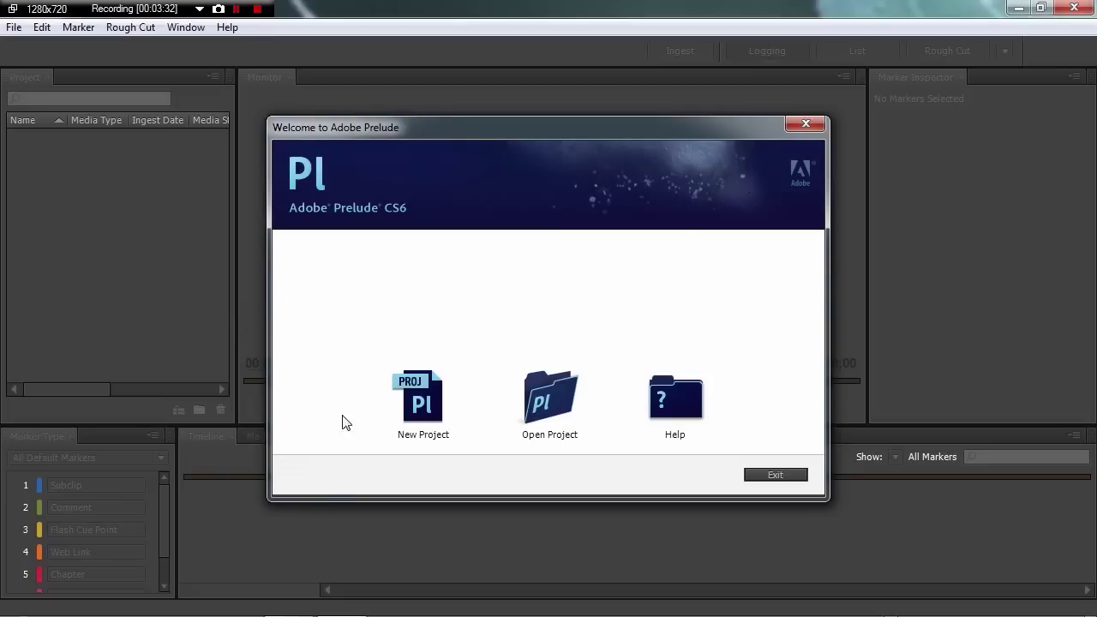
Step: Create a new Prelude project named capture, saved in D:\video_in_pemiere\tutorial
left_click(420, 418)
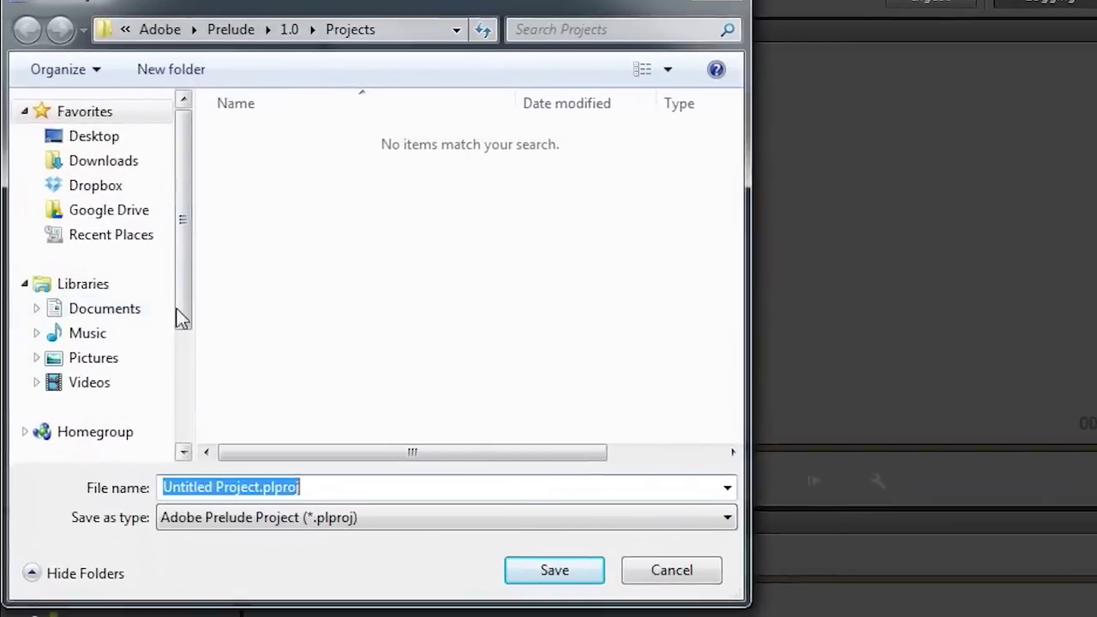
left_click_drag(155, 298, 174, 386)
left_click(81, 390)
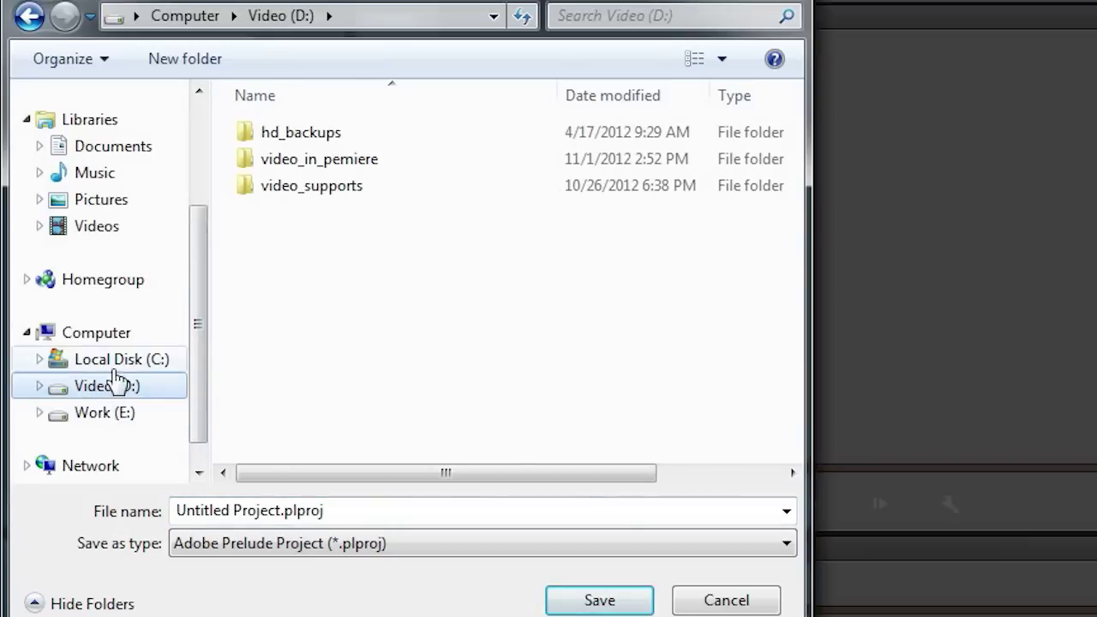
double_click(296, 161)
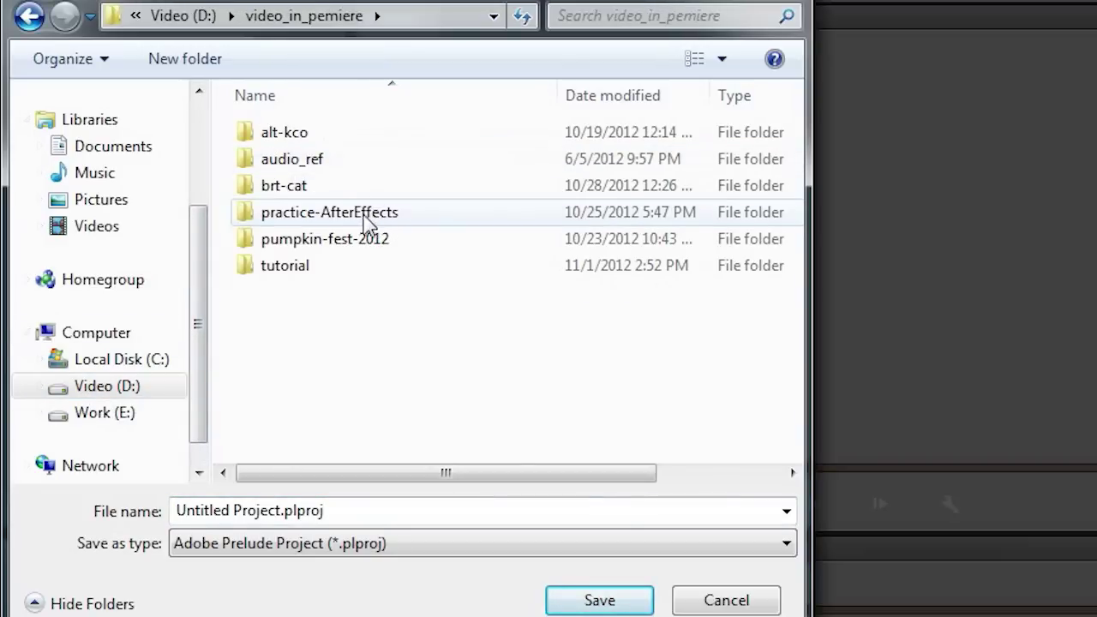
double_click(292, 267)
left_click(258, 511)
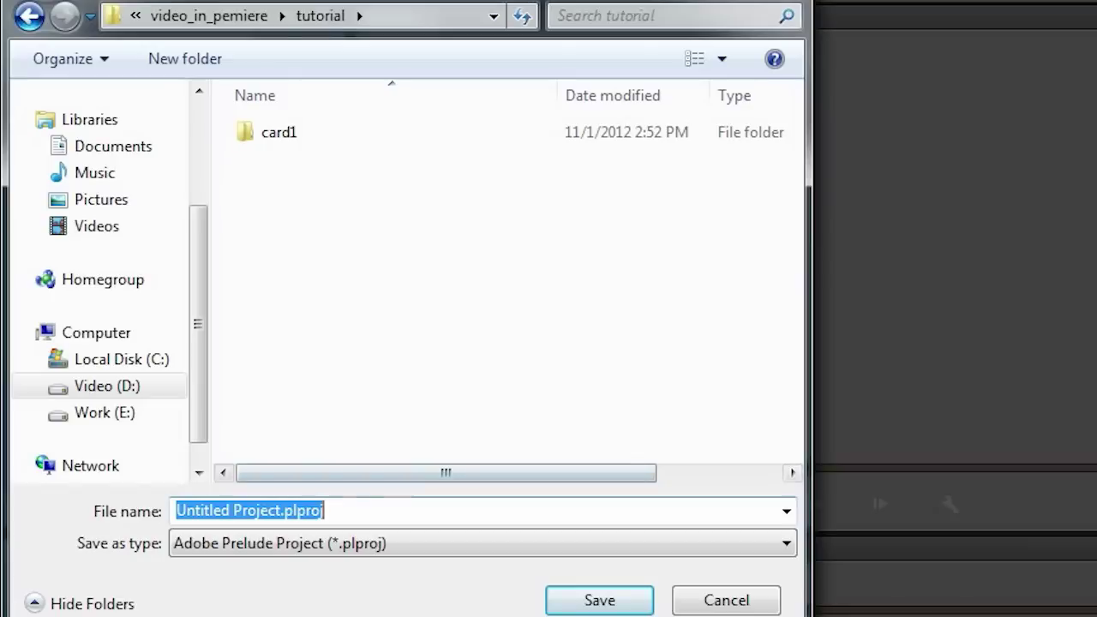
type("capture")
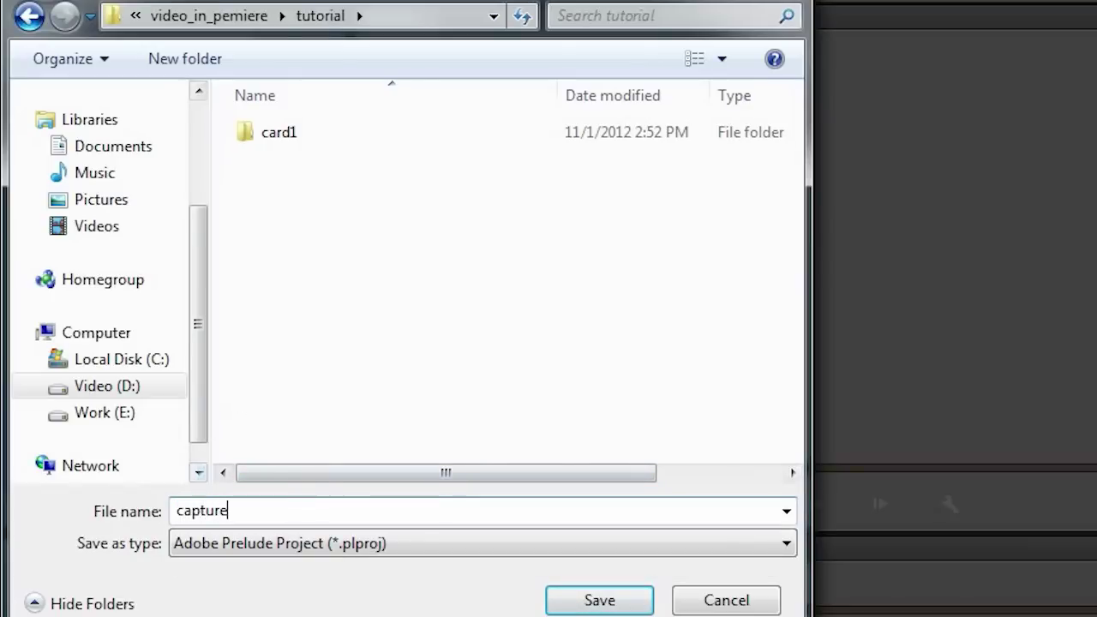
left_click(599, 600)
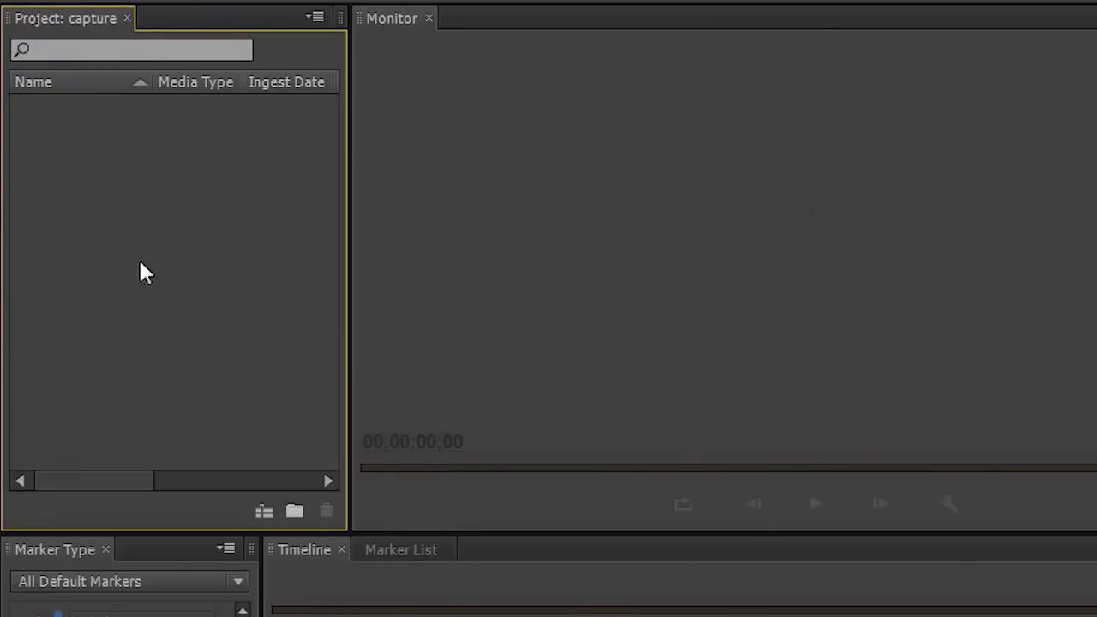
Step: Bring up the Ingest window, then resize and reposition it
double_click(114, 210)
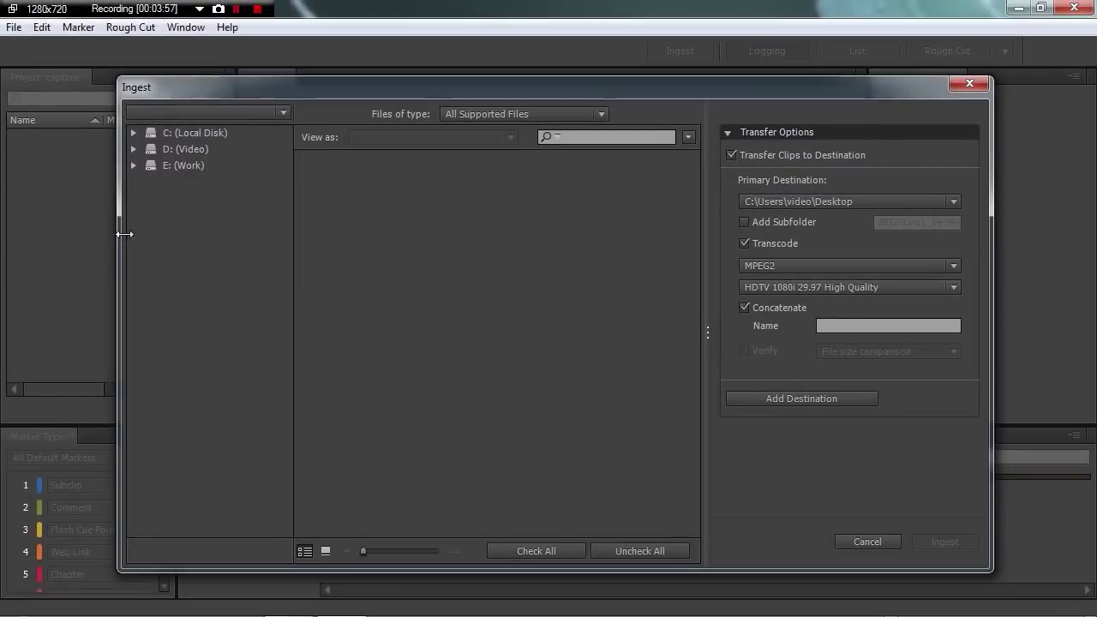
left_click_drag(149, 242, 294, 265)
left_click_drag(232, 251, 307, 261)
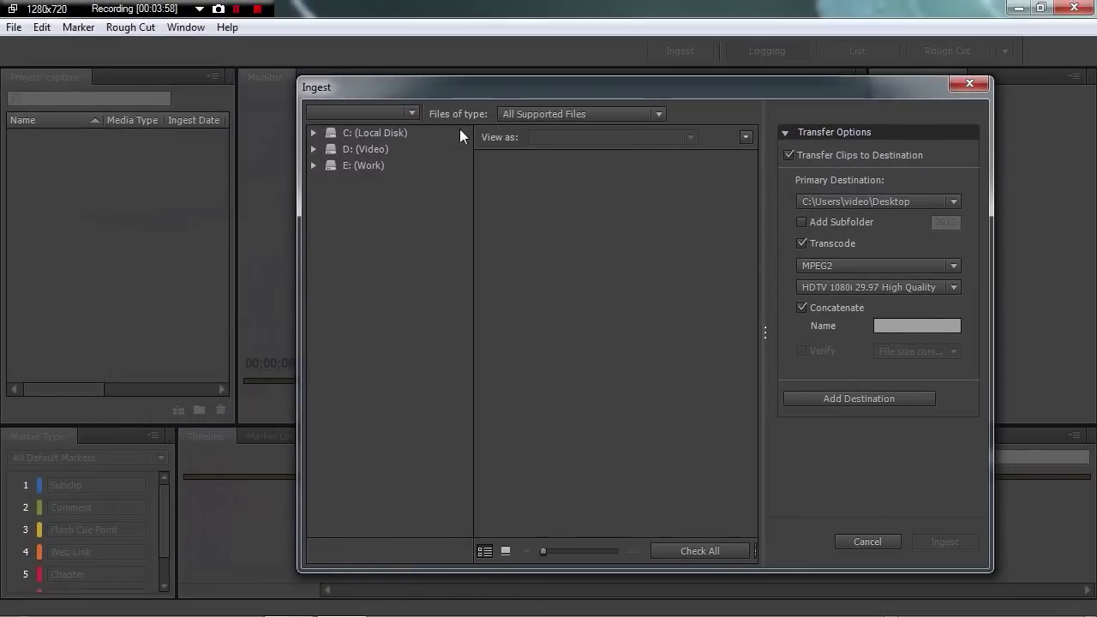
left_click_drag(501, 86, 382, 96)
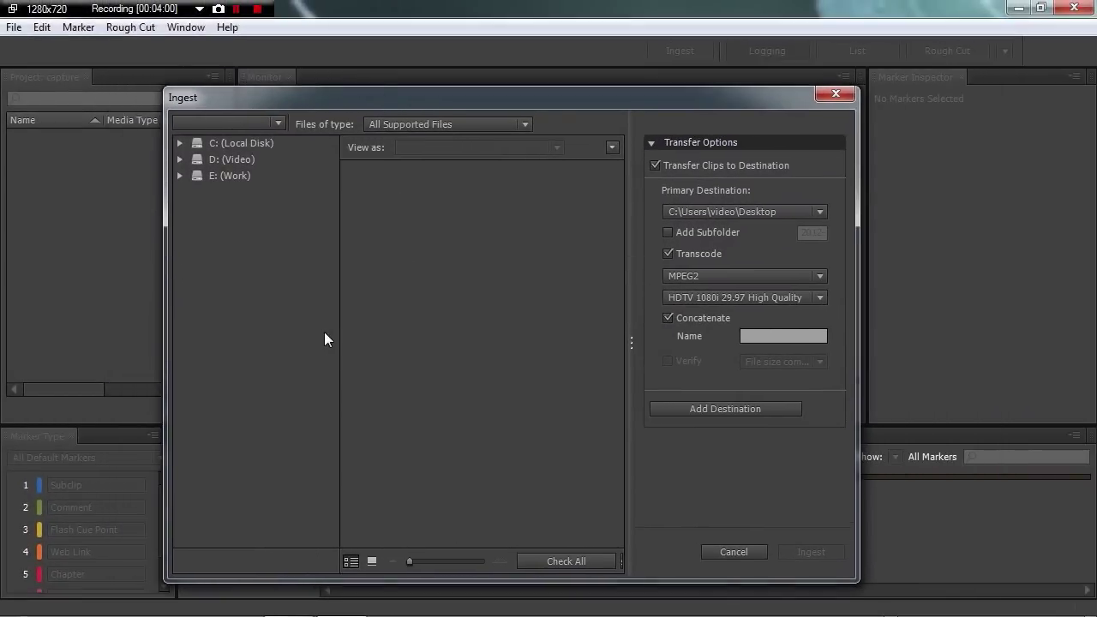
left_click_drag(416, 583, 410, 504)
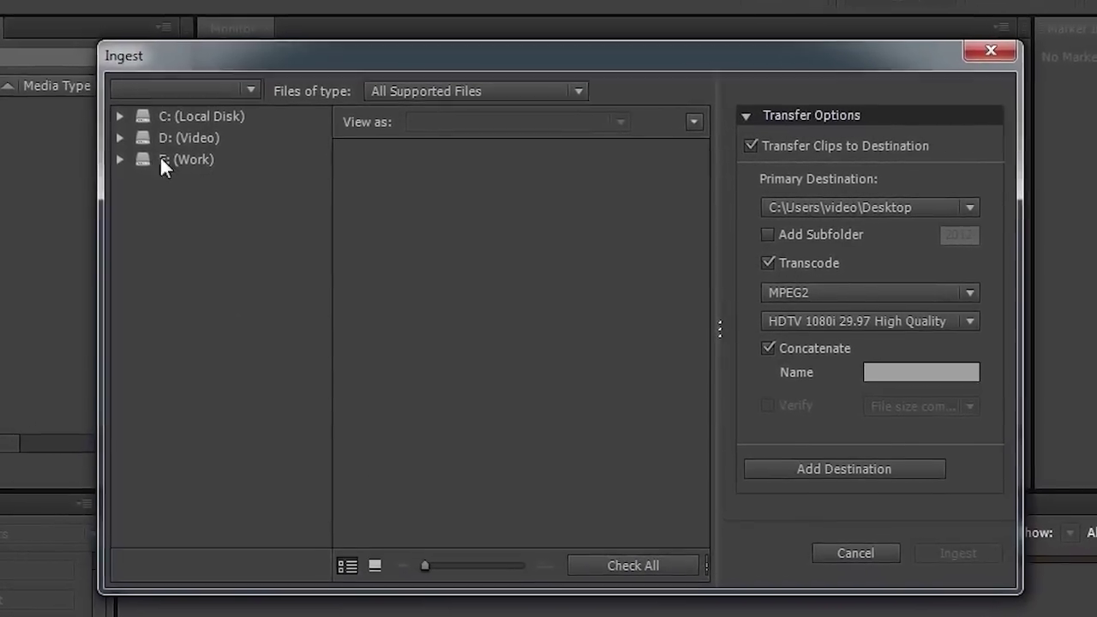
Step: Browse the ingest source to card1 under D:\video_in_pemiere\tutorial
left_click(114, 136)
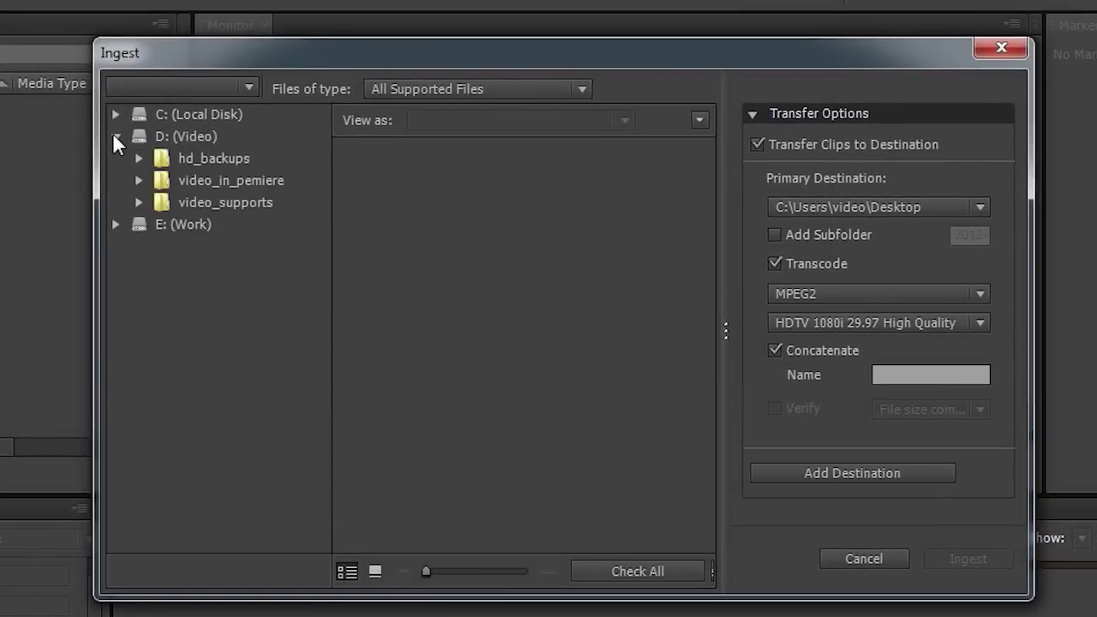
left_click(138, 178)
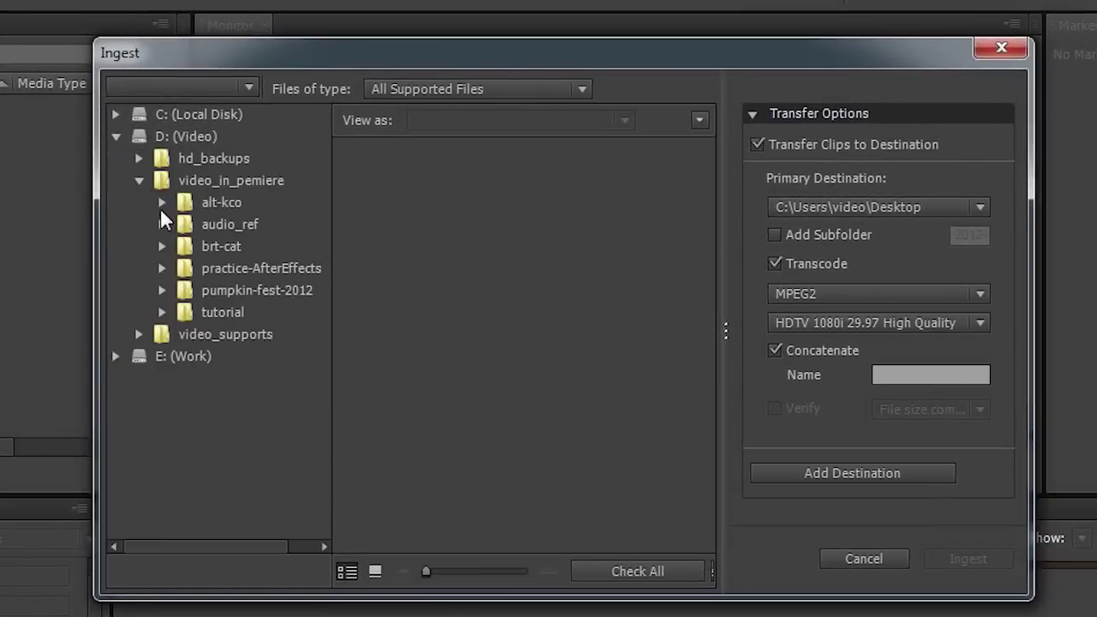
left_click(162, 312)
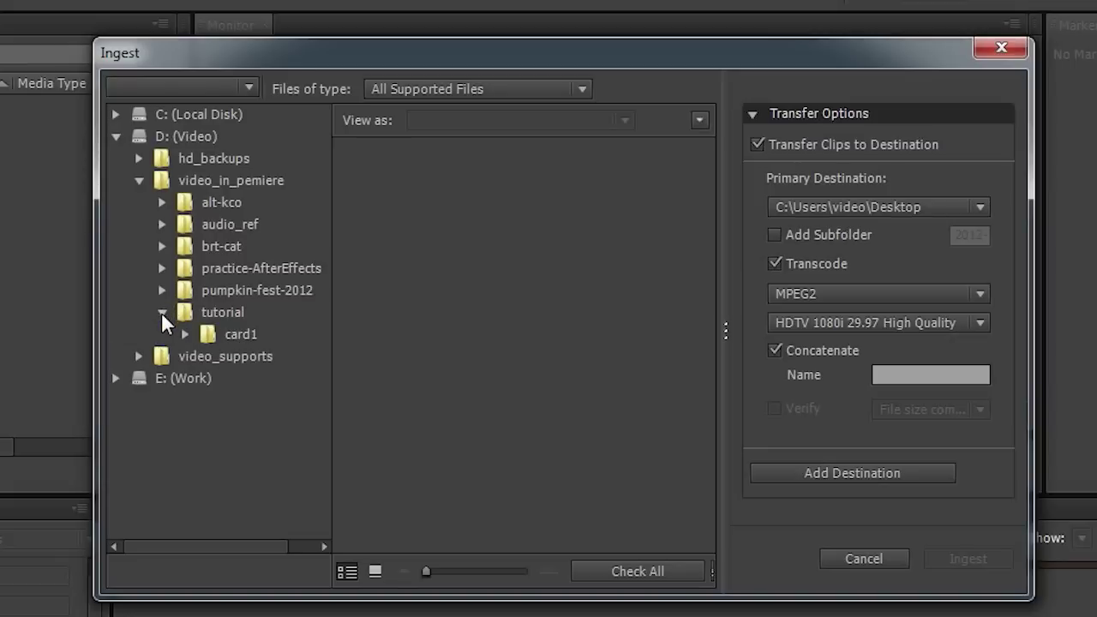
left_click(208, 339)
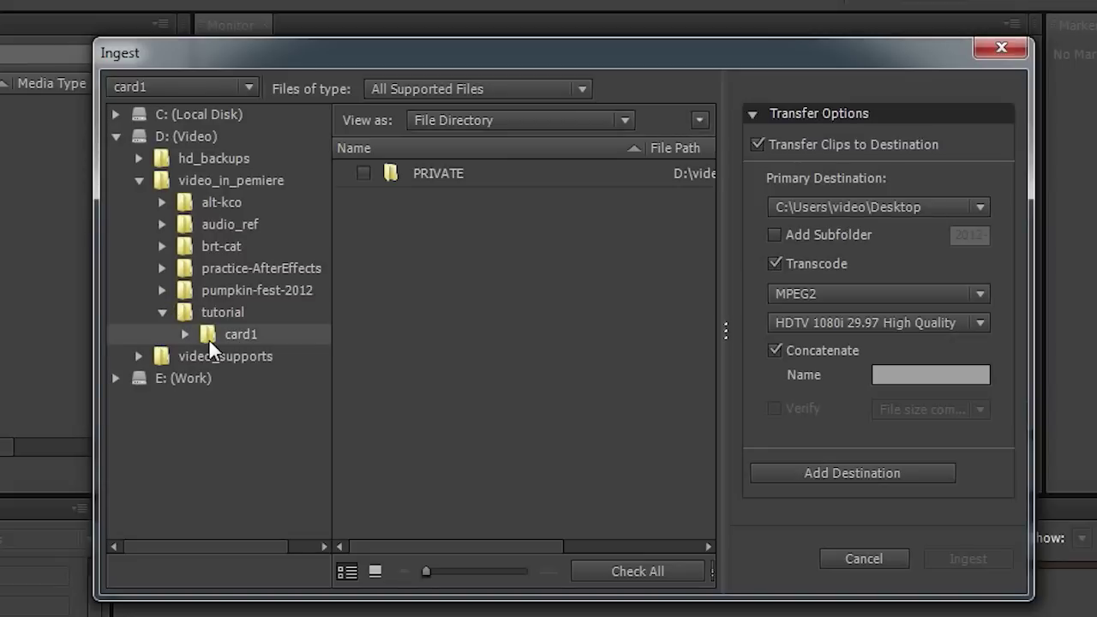
Step: Open the PRIVATE folder and check clips 00000, 00001, 00002 and 00003 for ingest
double_click(408, 171)
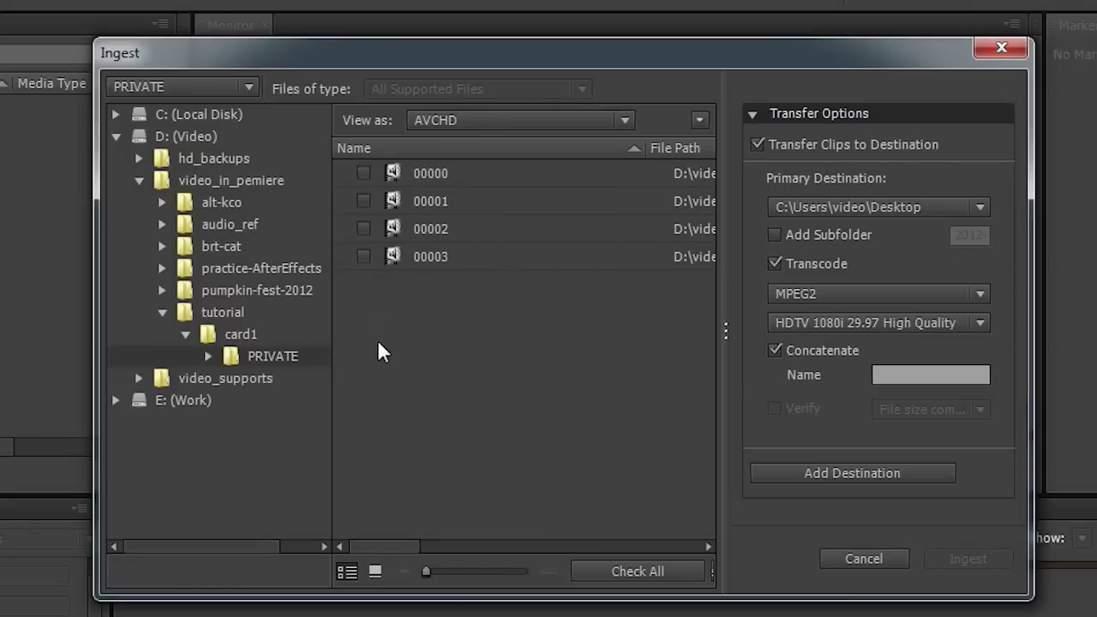
left_click(363, 173)
left_click(364, 200)
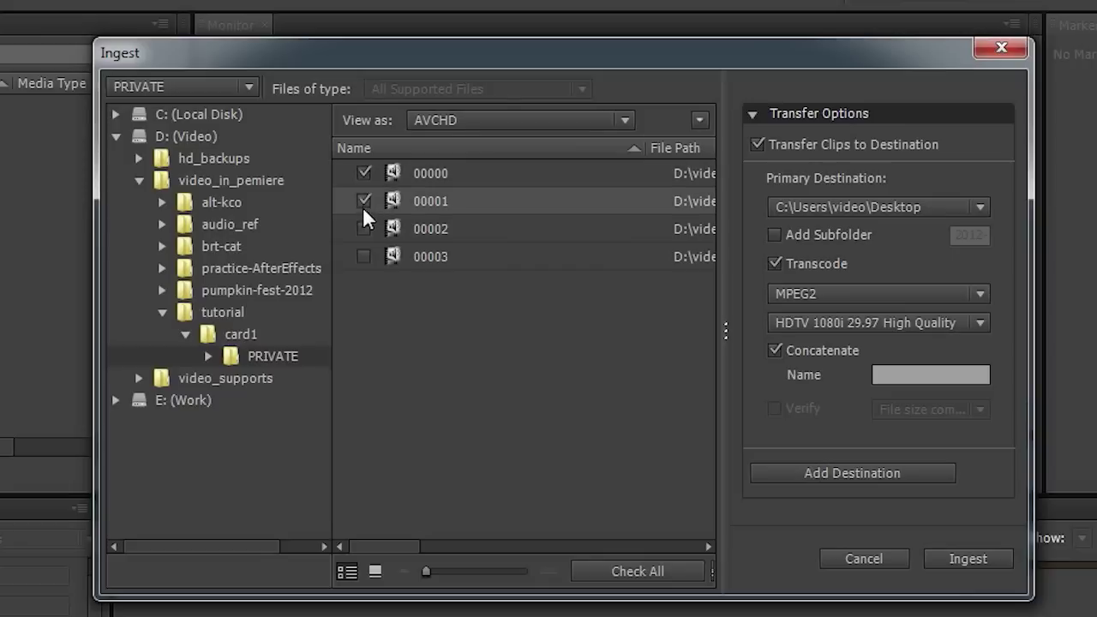
left_click(363, 229)
left_click(364, 255)
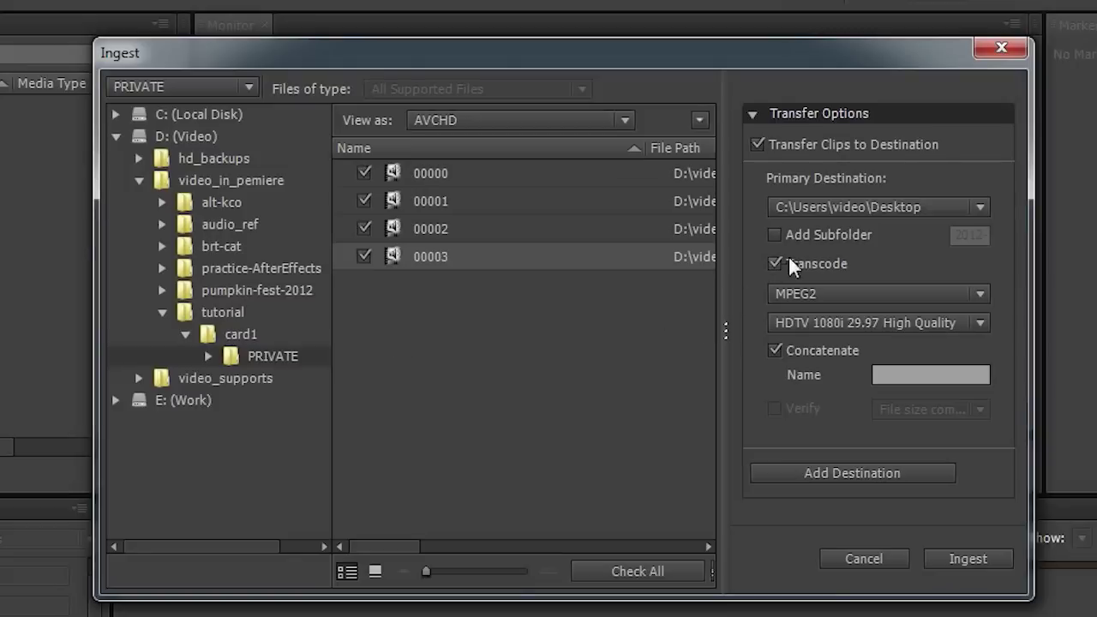
Step: Set the primary destination to a new transcodes folder created inside D:\video_in_pemiere\tutorial
left_click(895, 206)
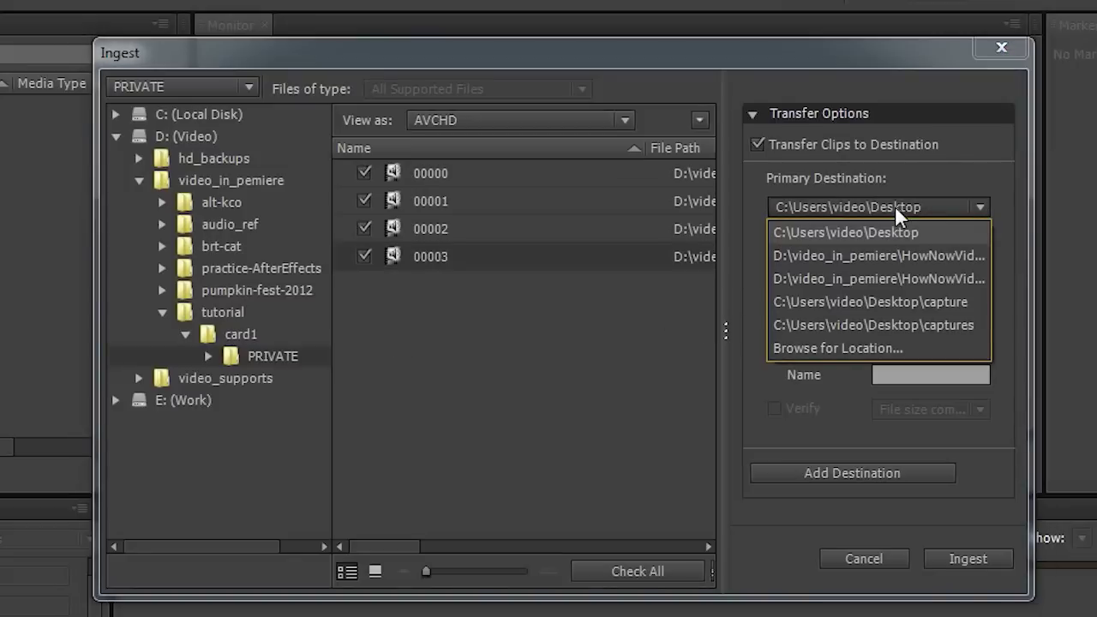
left_click(841, 349)
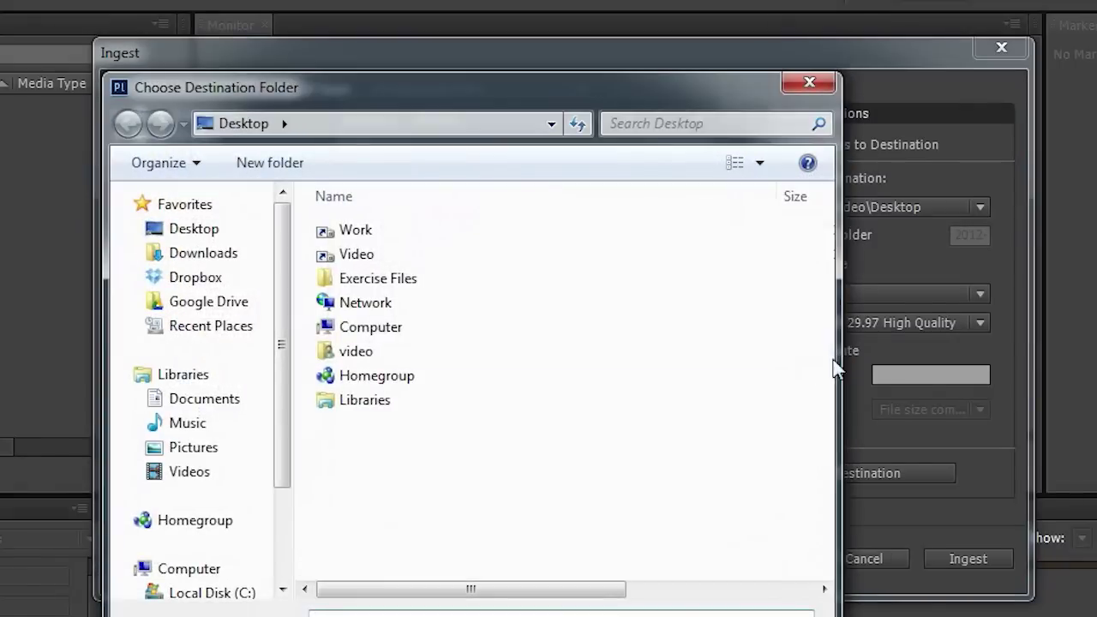
left_click(286, 540)
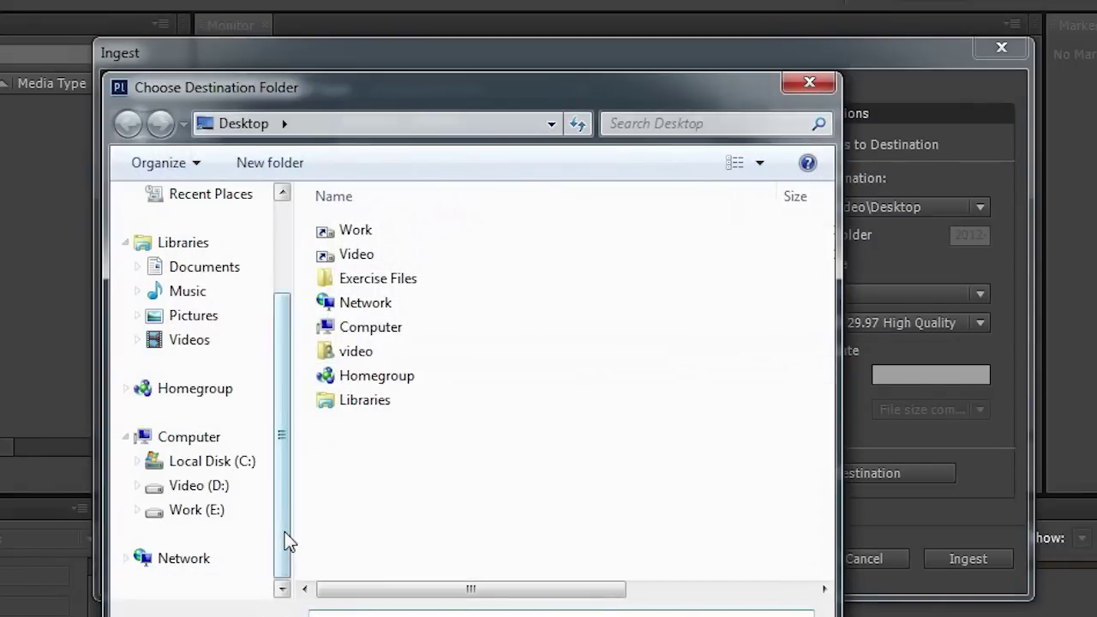
left_click(196, 486)
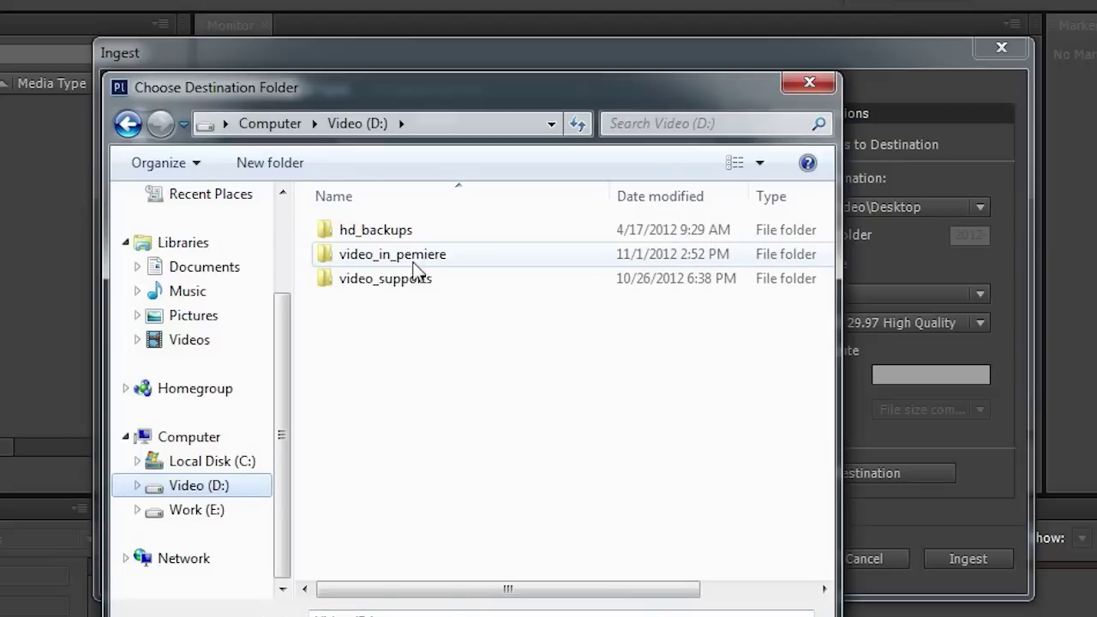
double_click(417, 255)
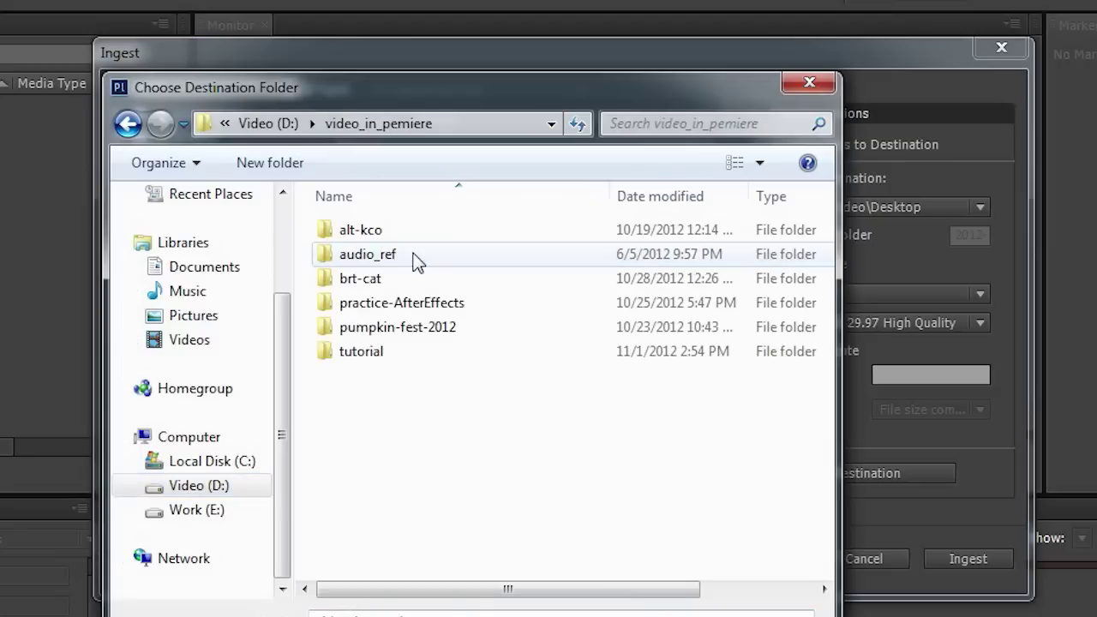
double_click(363, 352)
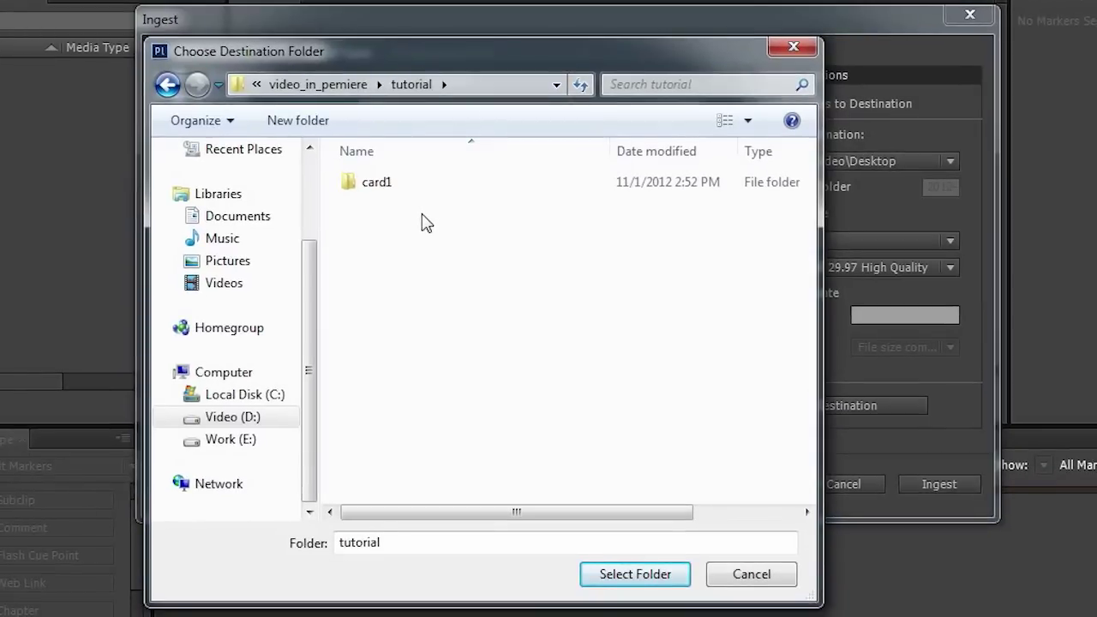
left_click(312, 118)
type("t")
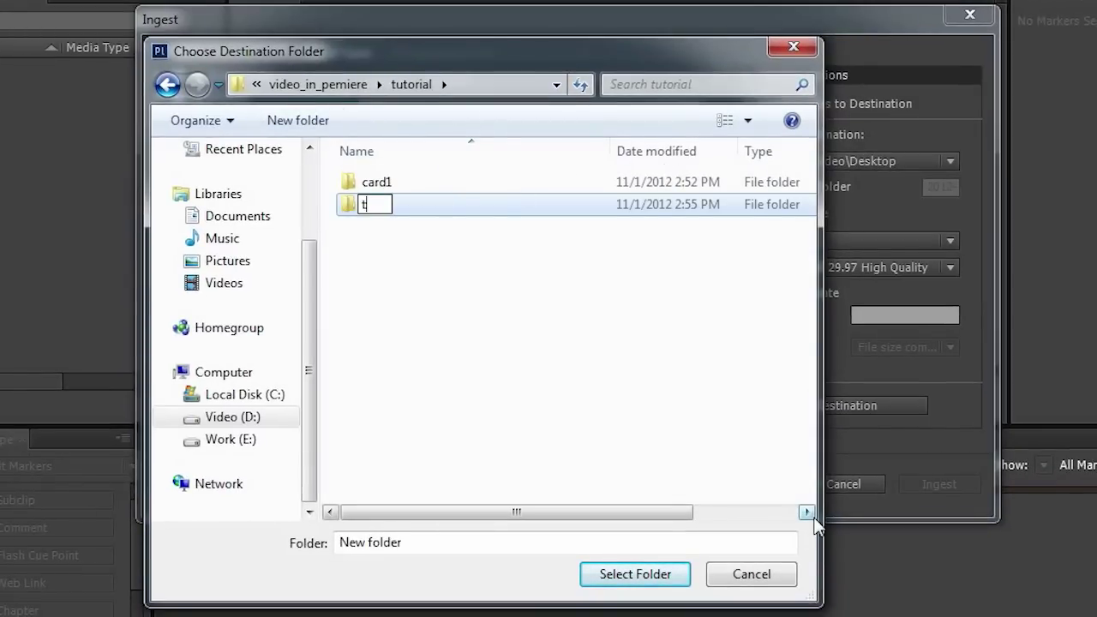
type("ranscodes")
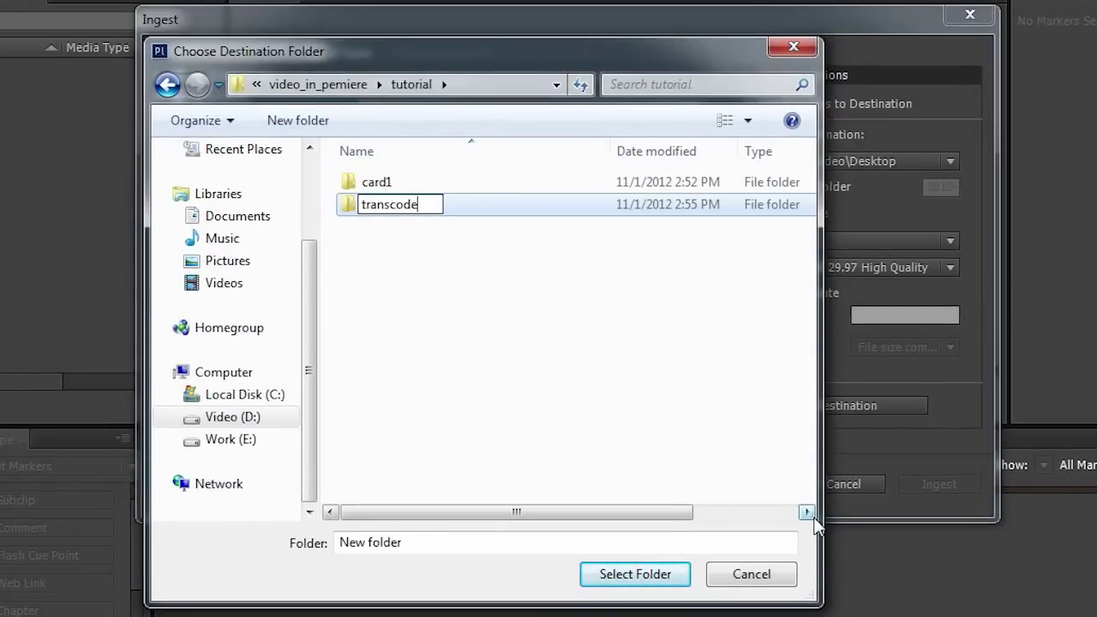
left_click(410, 314)
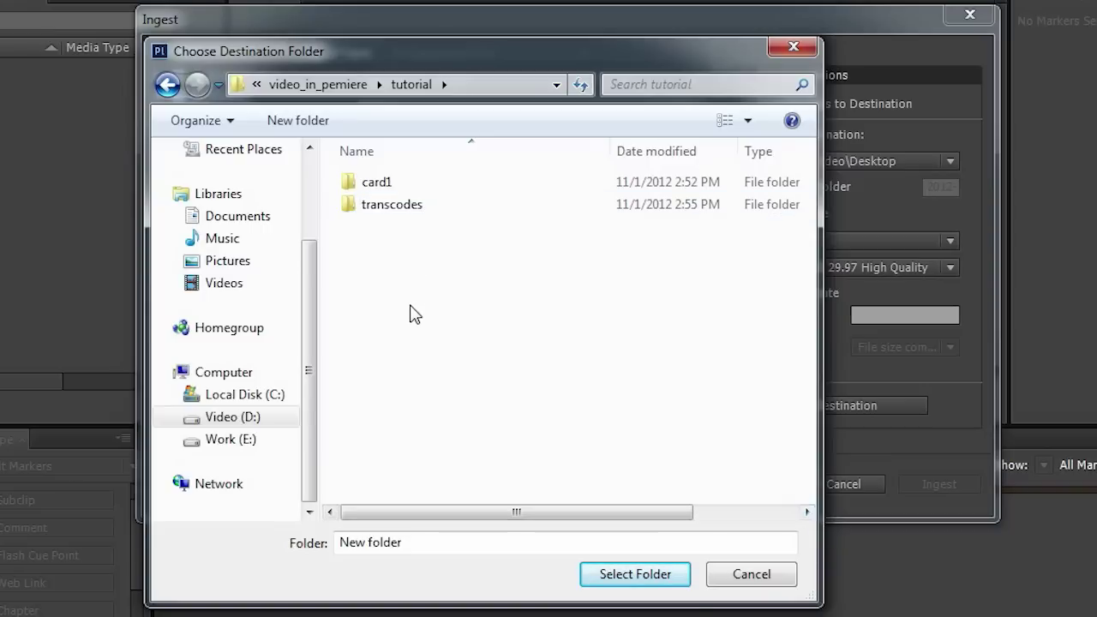
double_click(387, 201)
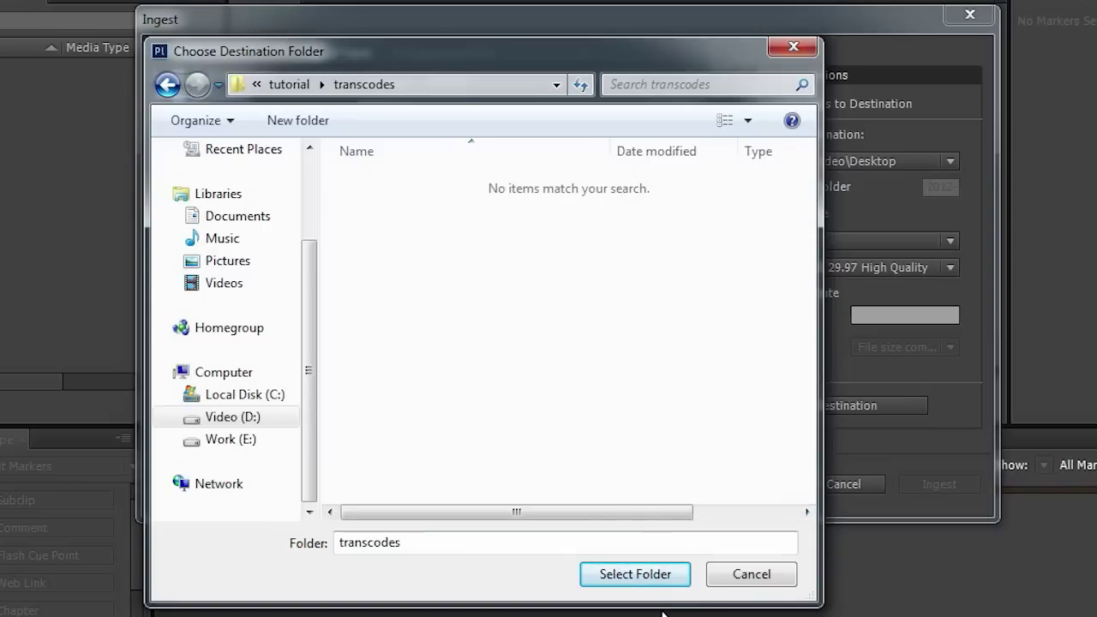
left_click(652, 573)
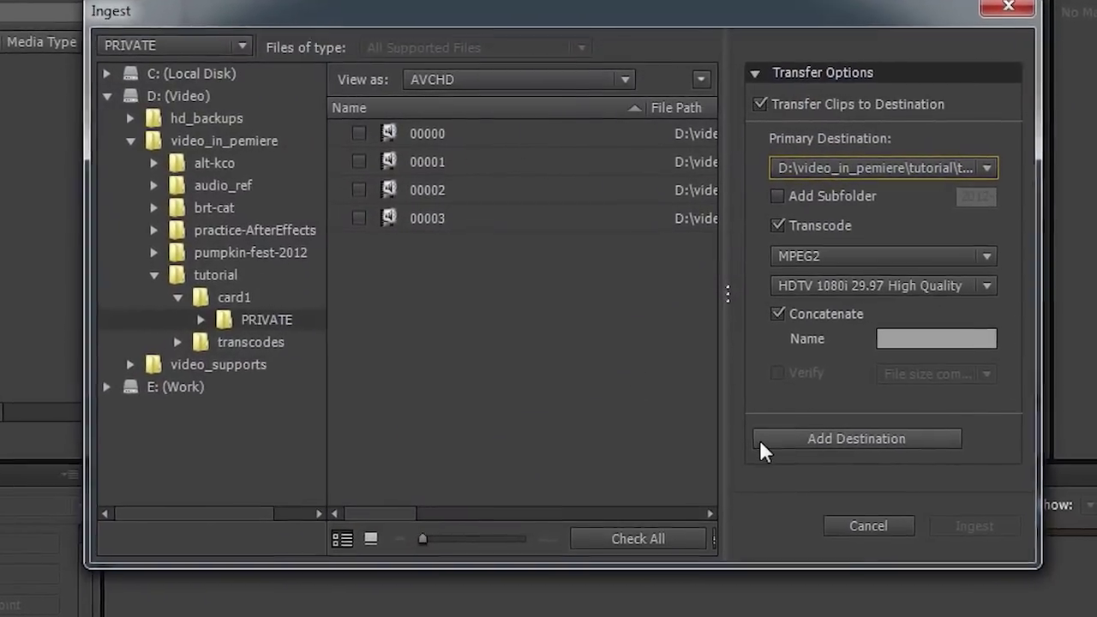
Step: Set transcoding to MPEG2 with the HDTV 1080i 29.97 High Quality preset
left_click(988, 255)
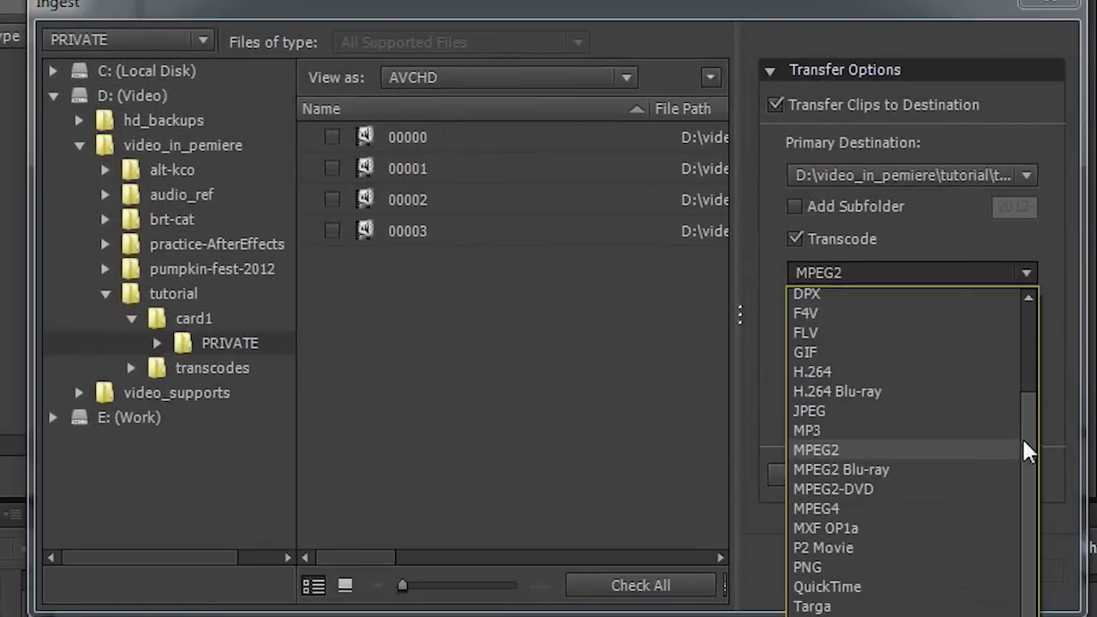
left_click_drag(1022, 438, 1040, 518)
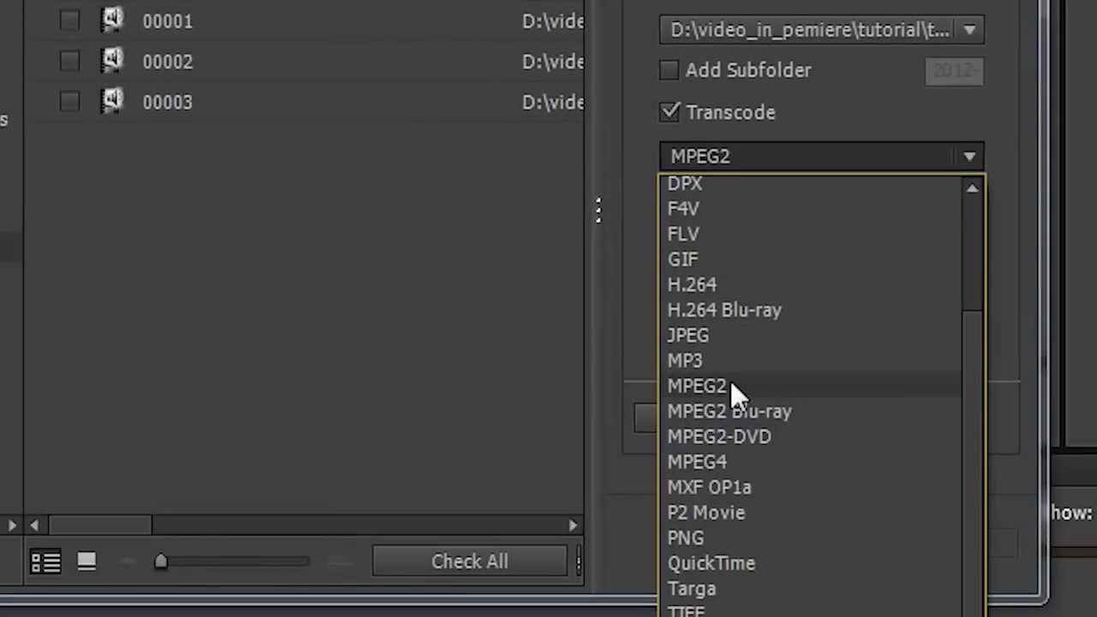
left_click(728, 386)
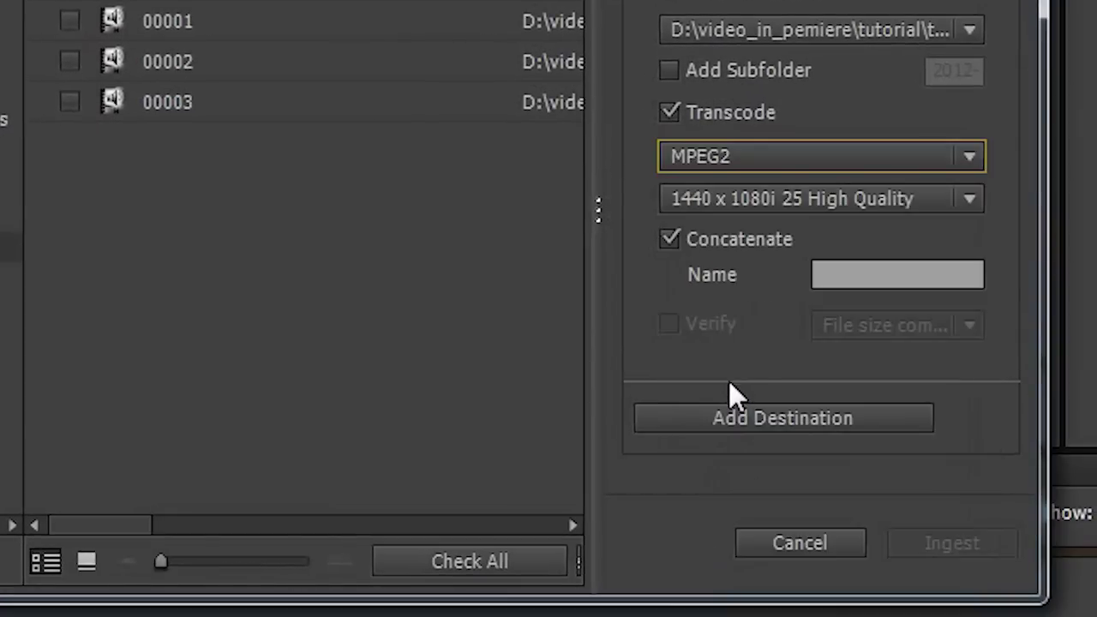
left_click(960, 211)
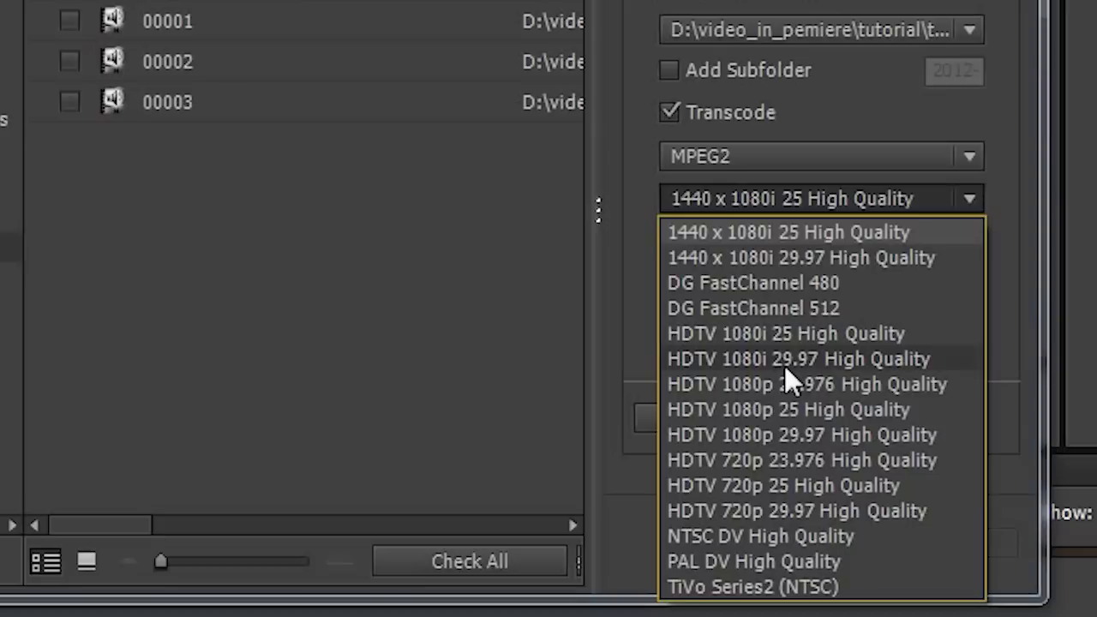
left_click(830, 359)
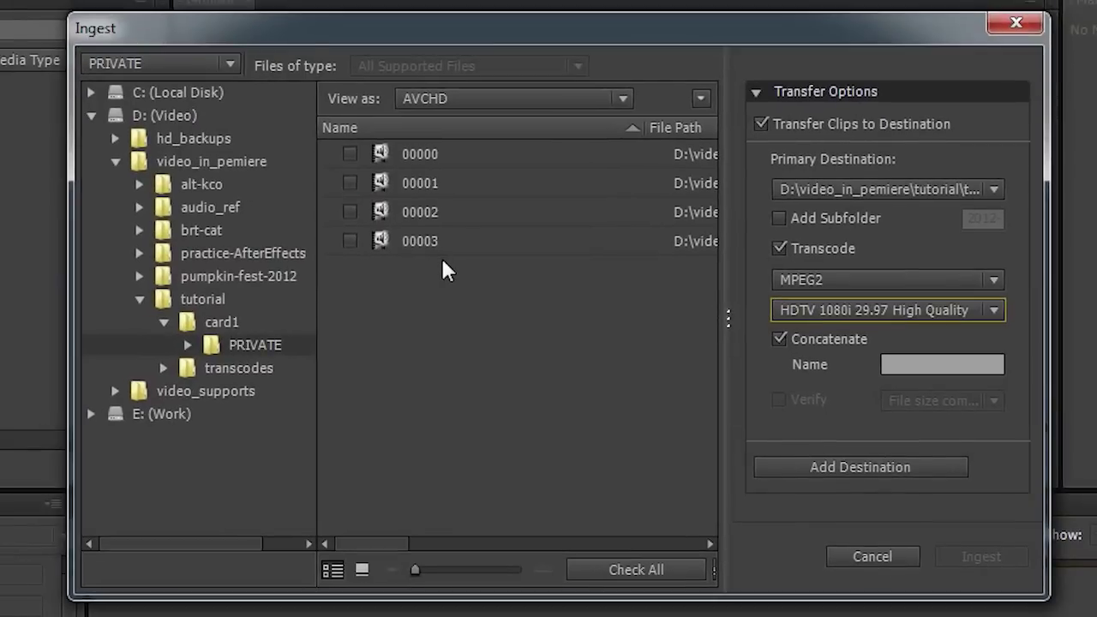
Step: Check all clips, name the concatenated output joined, and start the ingest
left_click(622, 559)
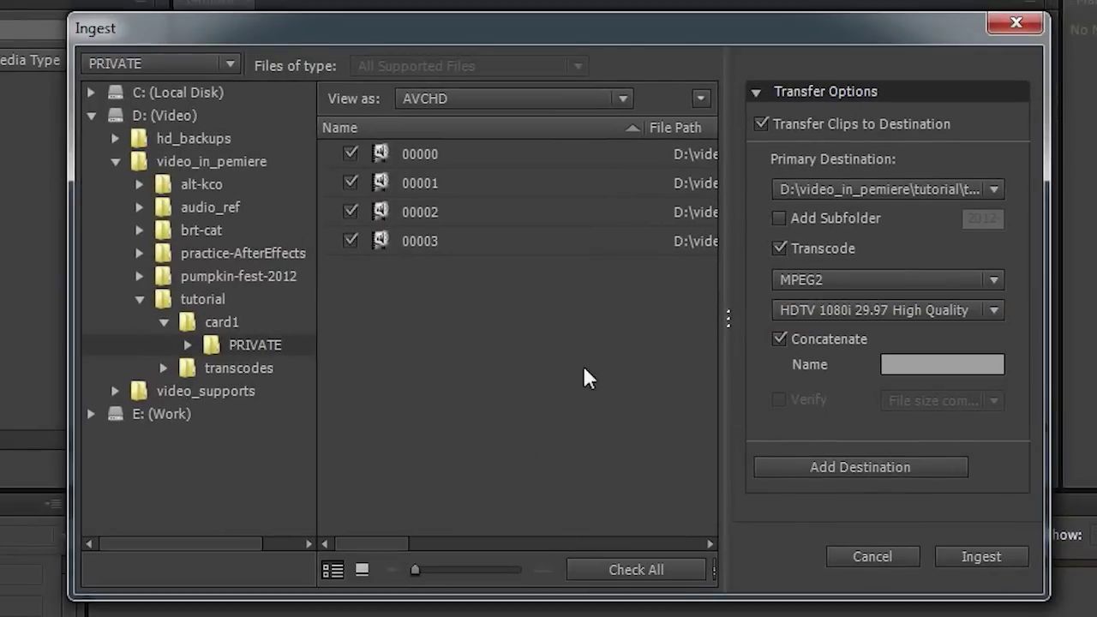
left_click(900, 367)
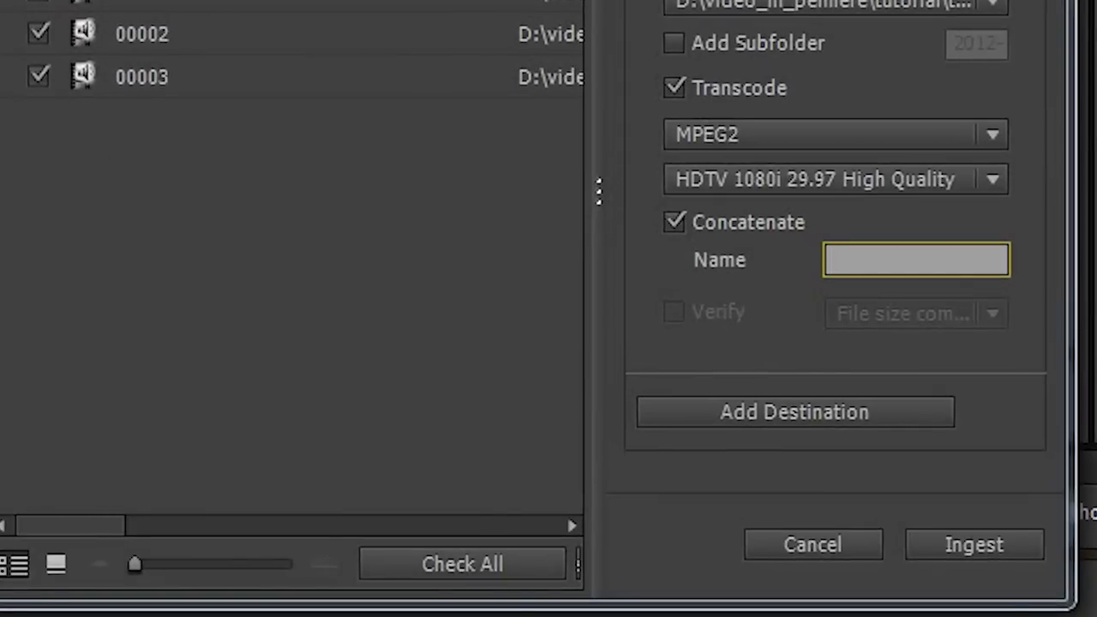
type("joined")
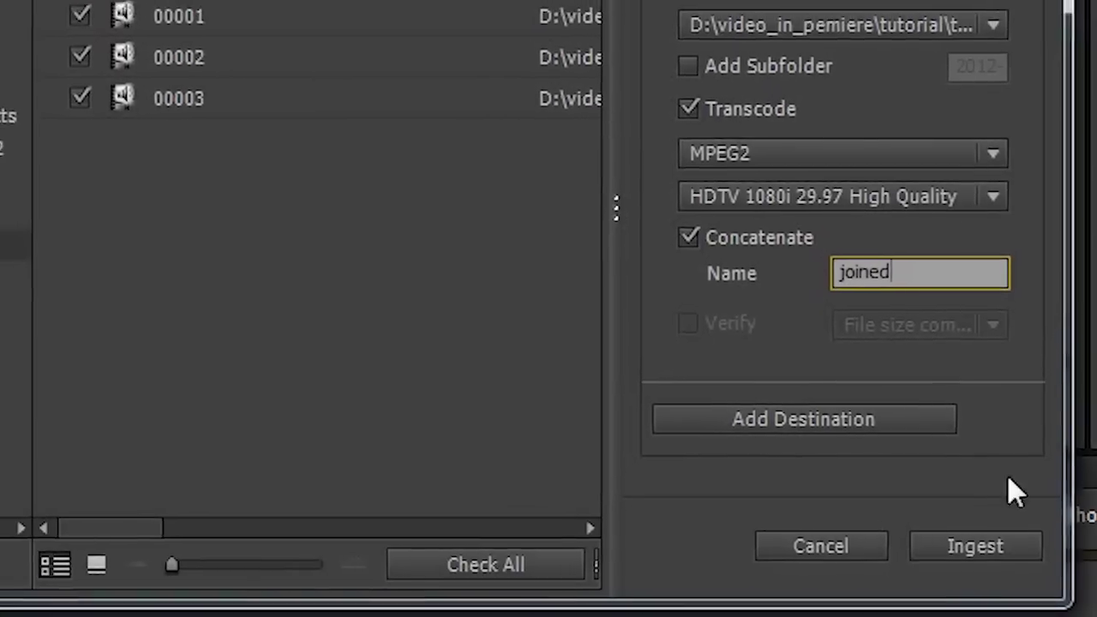
left_click(975, 545)
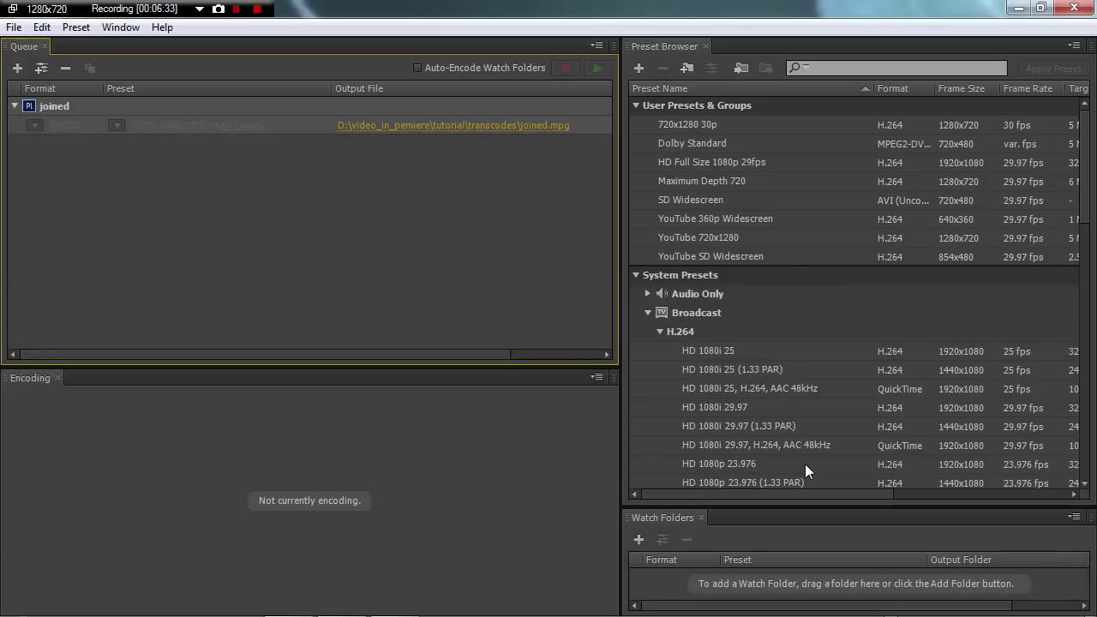
Step: Send the ingested joined.mpg clip from Prelude's Project panel to Premiere Pro, launching Premiere
left_click(1018, 11)
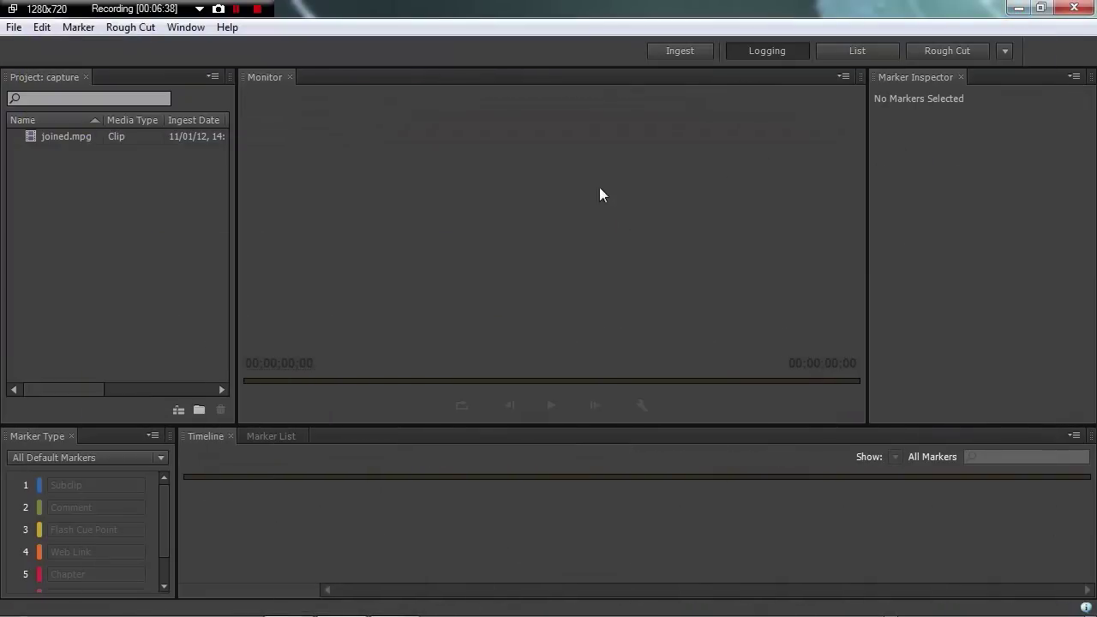
left_click(29, 136)
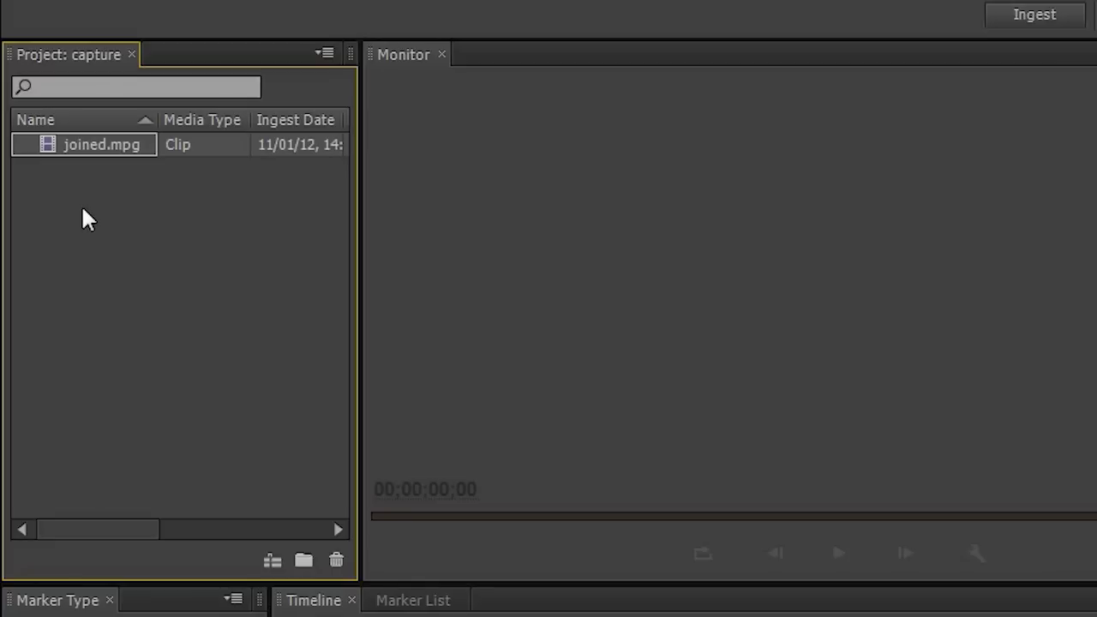
right_click(53, 143)
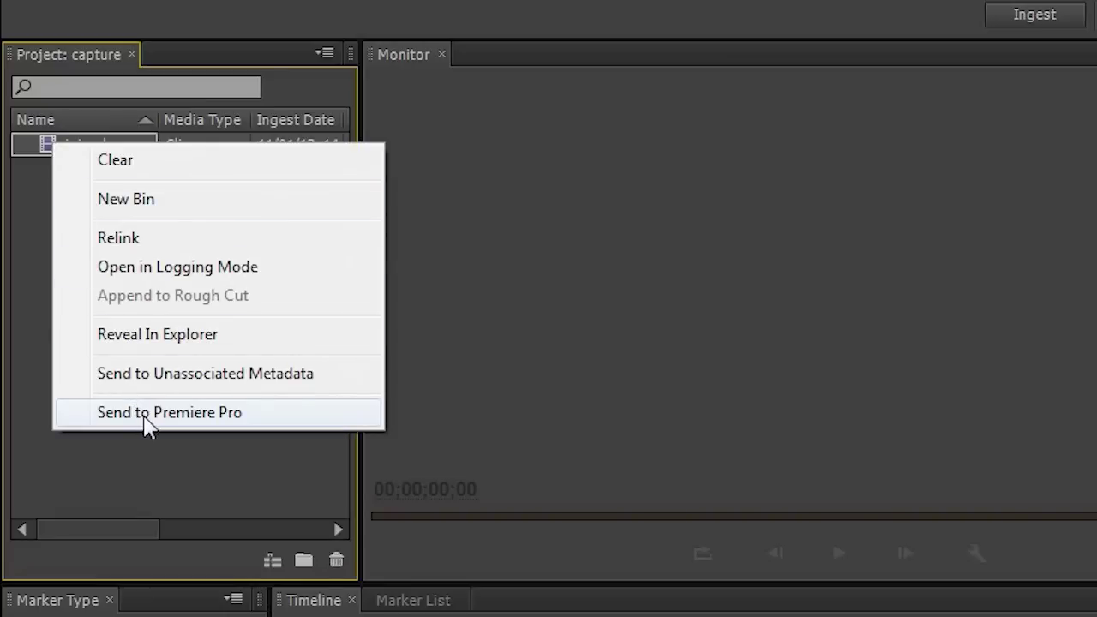
left_click(145, 414)
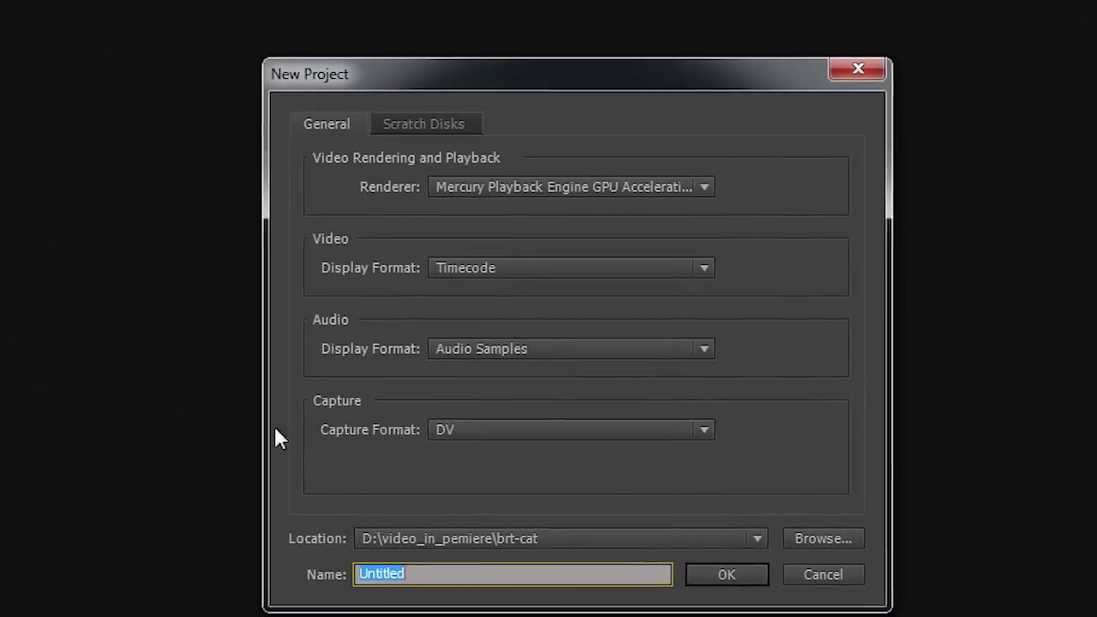
Step: Create a Premiere project named 'editing' saved in the video_in_pemiere\tutorial folder
left_click(835, 540)
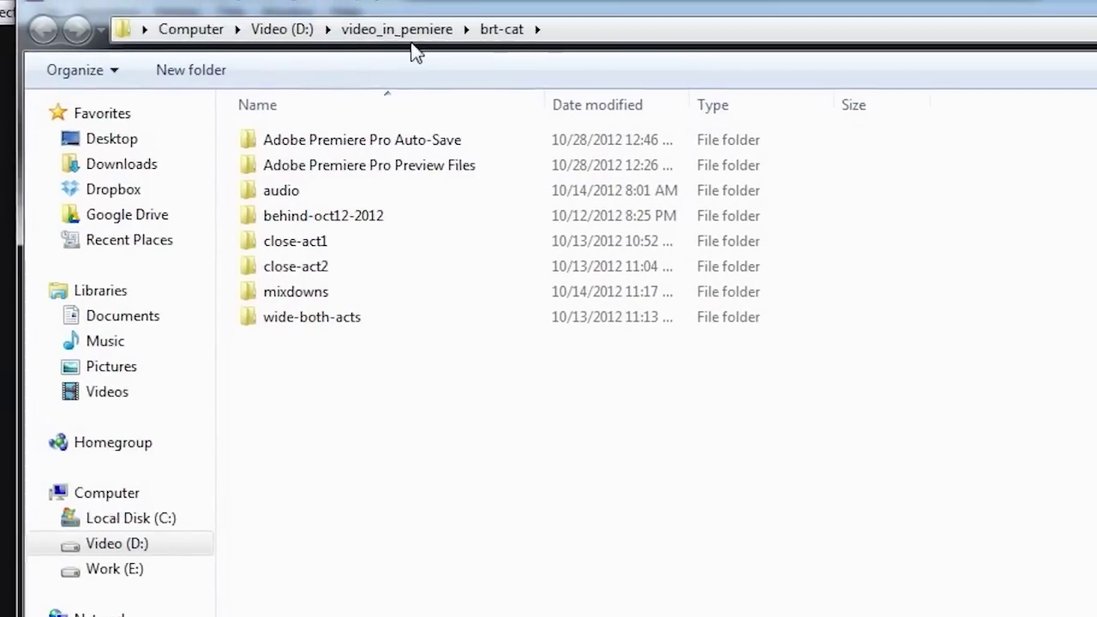
left_click(408, 34)
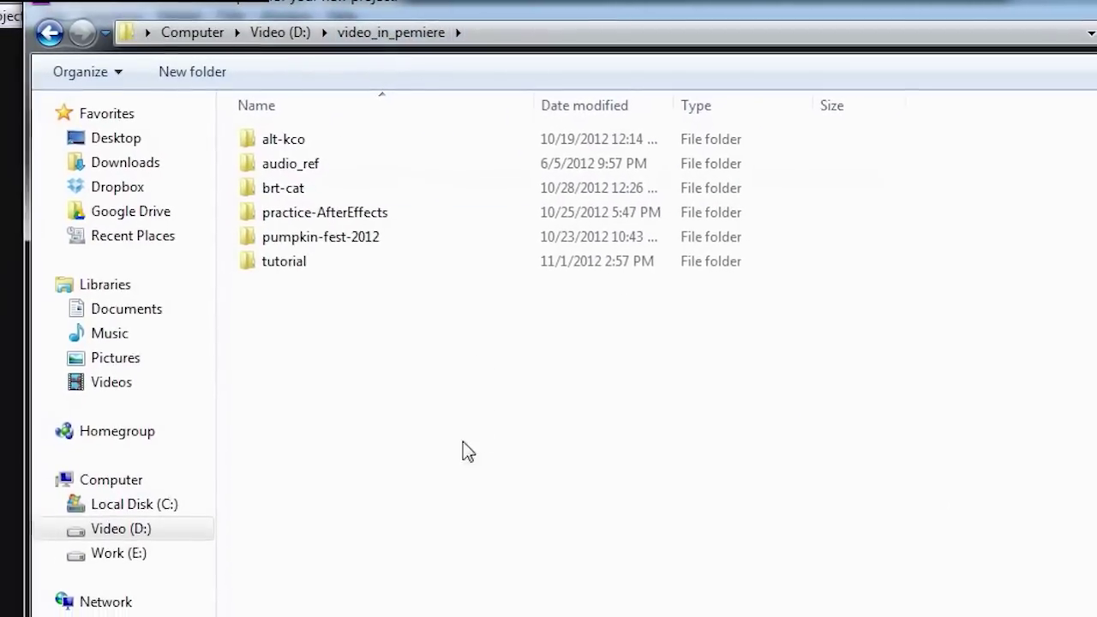
double_click(287, 262)
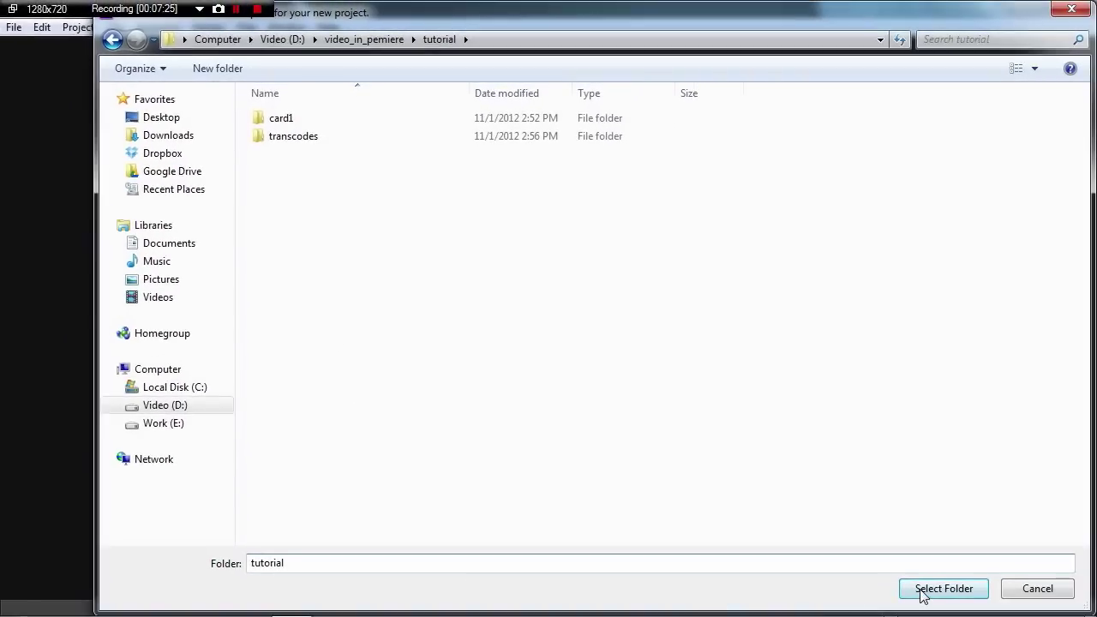
left_click(943, 588)
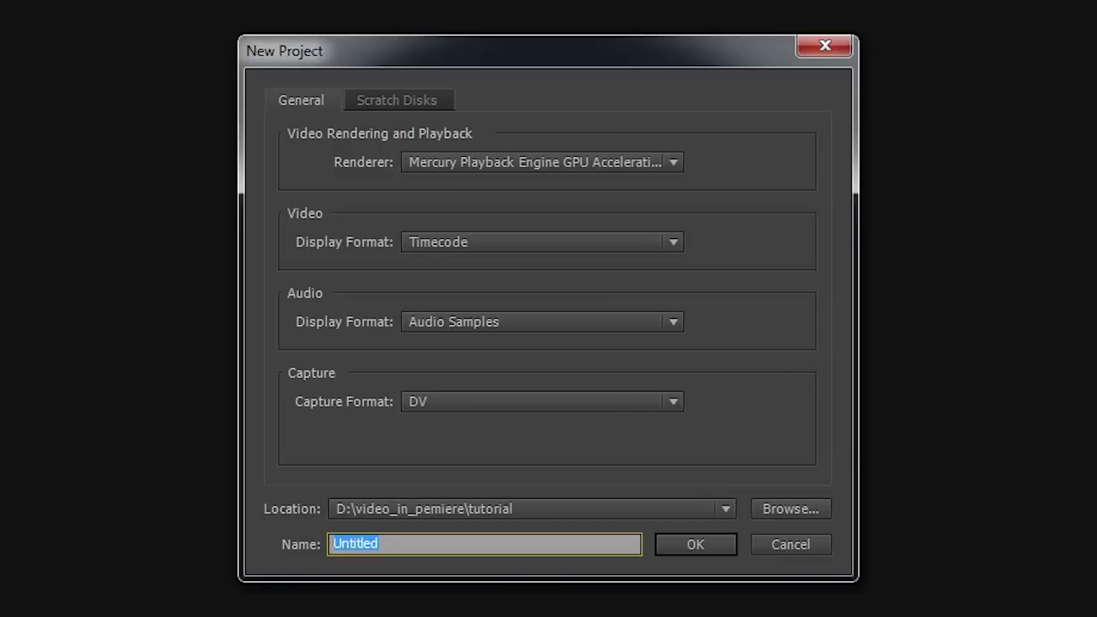
type("editing")
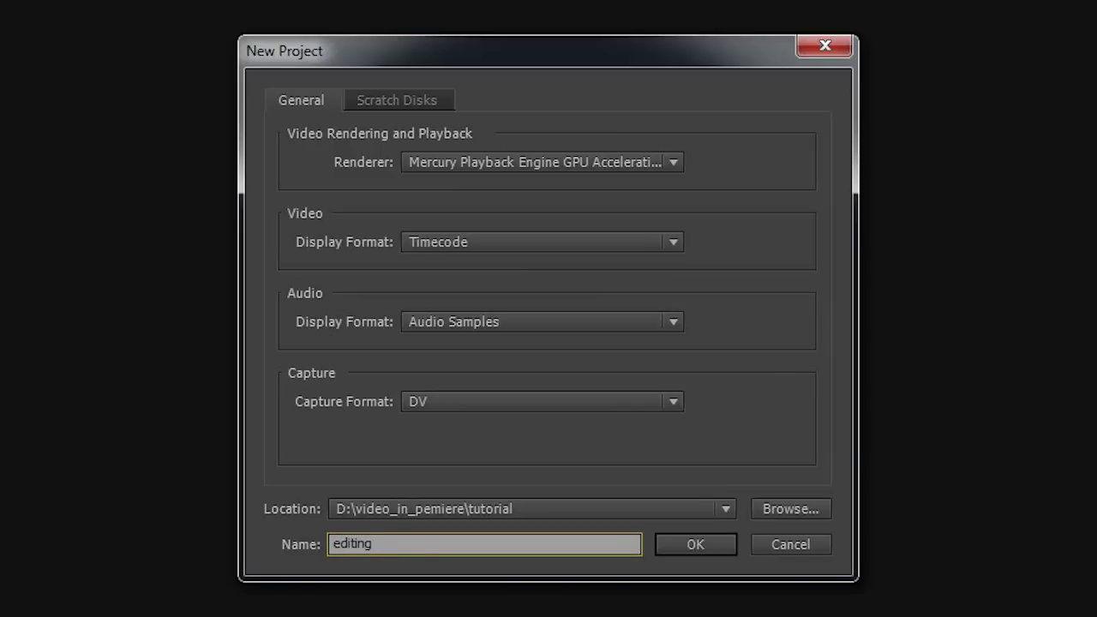
left_click(709, 545)
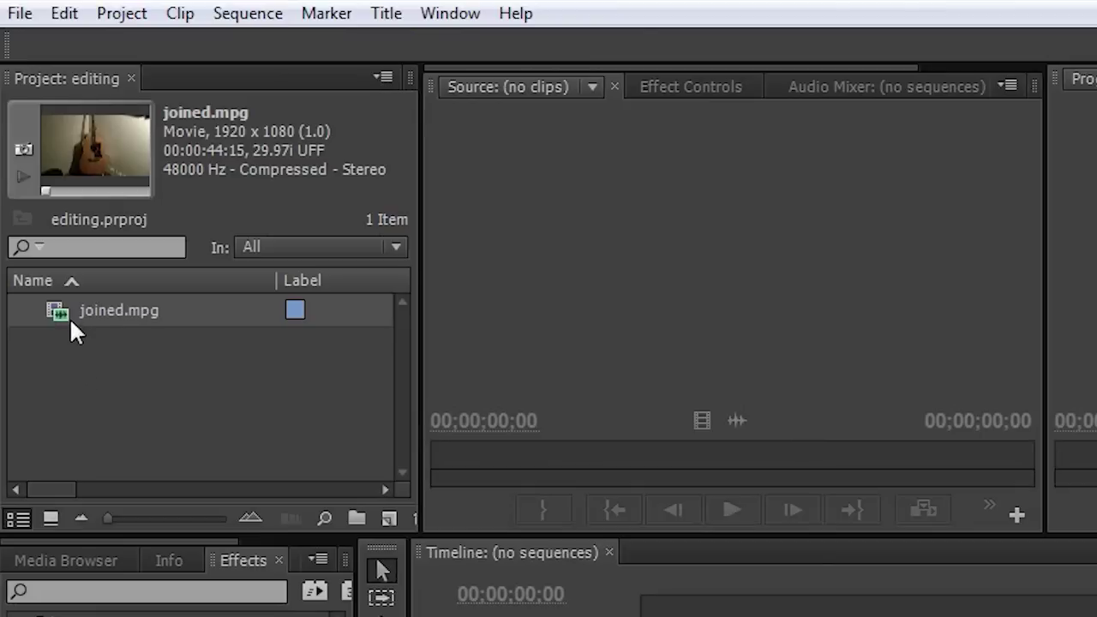
Step: Preview joined.mpg to about 36 seconds, then build a joined.mpg sequence and scrub it to 18 seconds
double_click(65, 310)
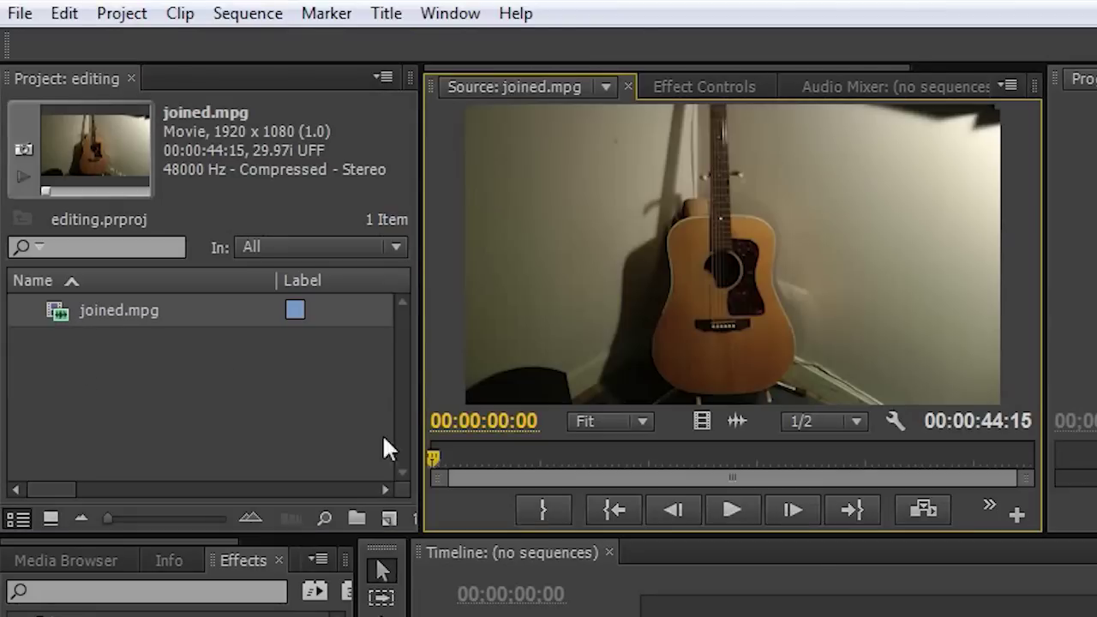
left_click_drag(436, 455, 774, 455)
left_click(53, 309)
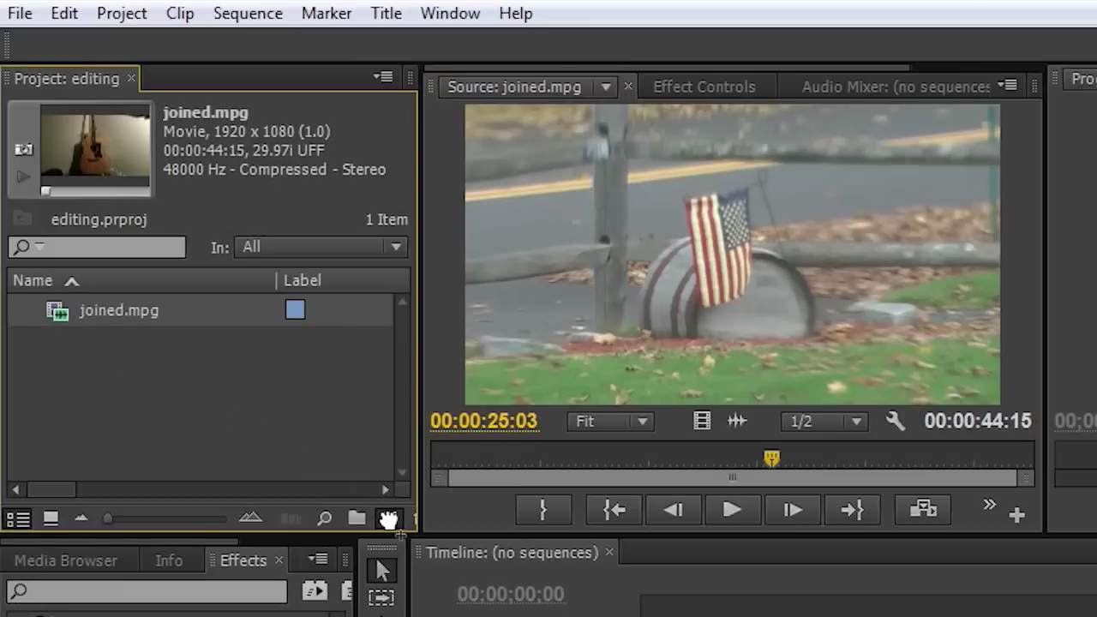
left_click_drag(390, 517, 389, 518)
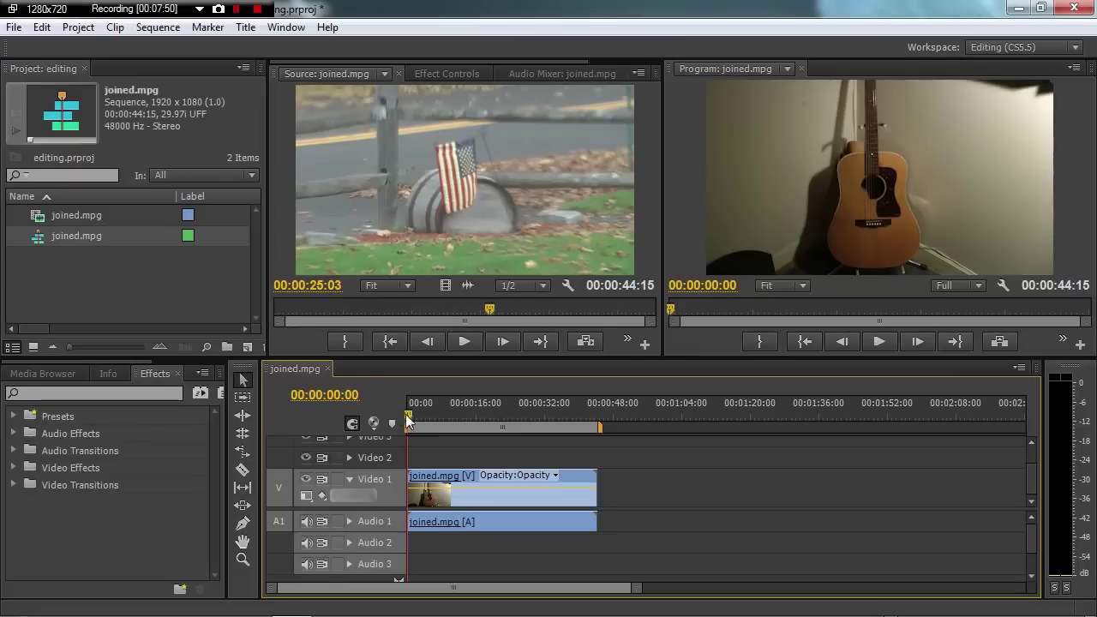
left_click_drag(410, 412, 541, 423)
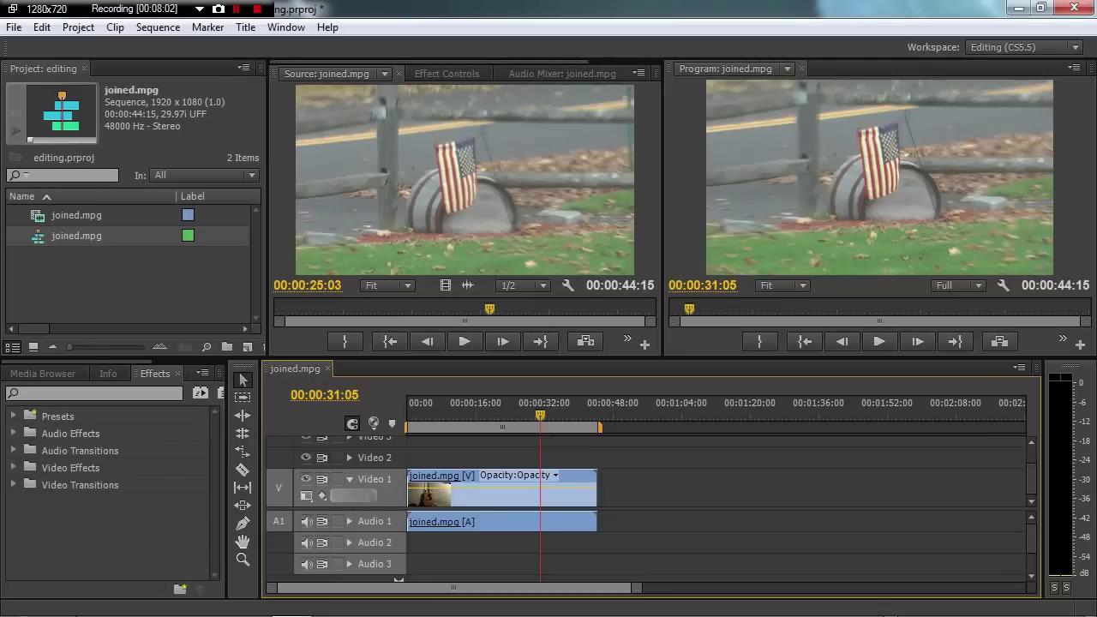
mouse_move(141, 614)
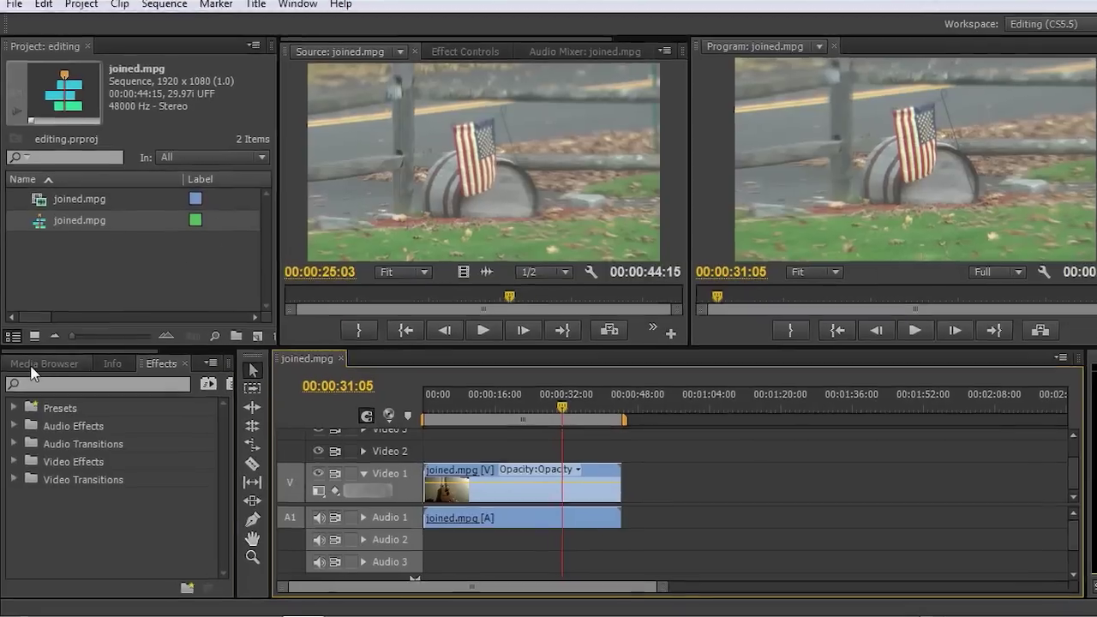
Step: Browse the Media Browser to D:\video_in_pemiere\tutorial\card1\PRIVATE to list the card clips
left_click(29, 376)
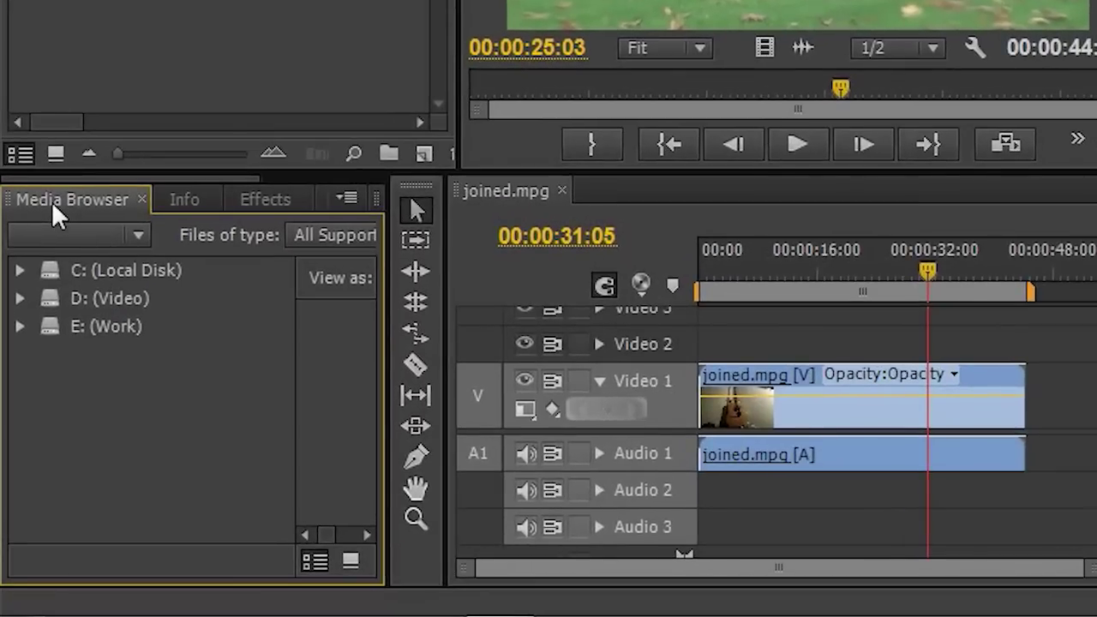
left_click(20, 299)
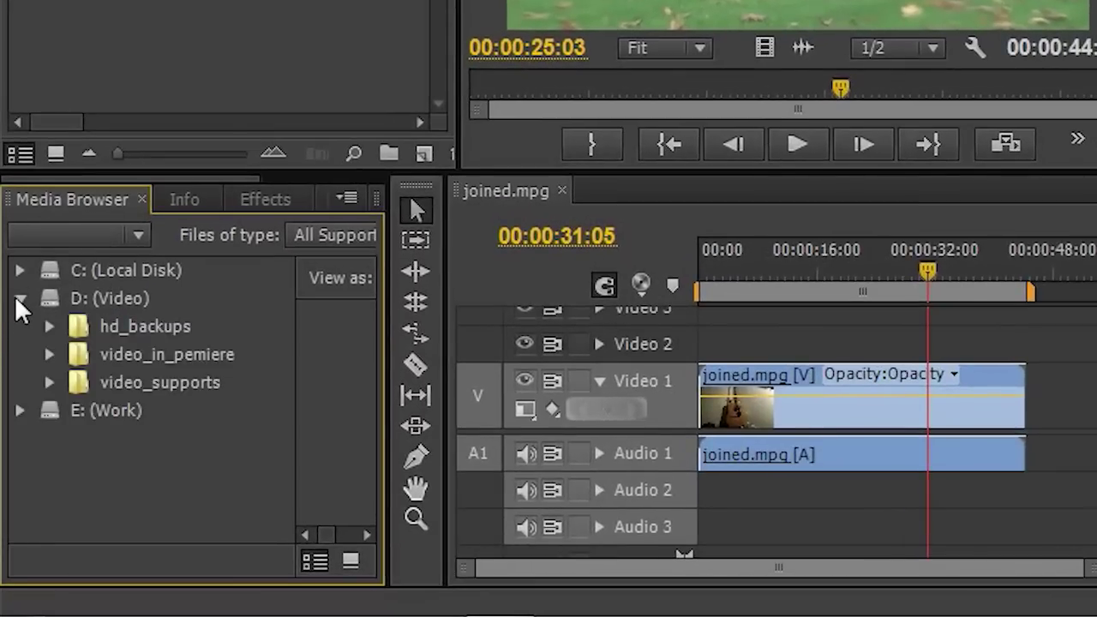
left_click(49, 354)
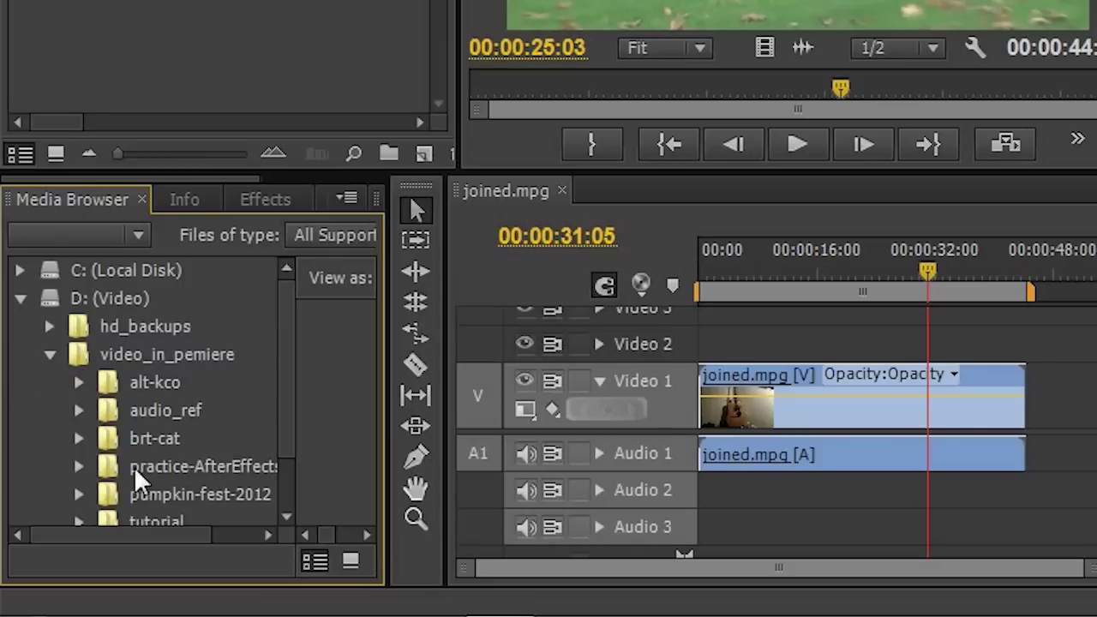
left_click(290, 433)
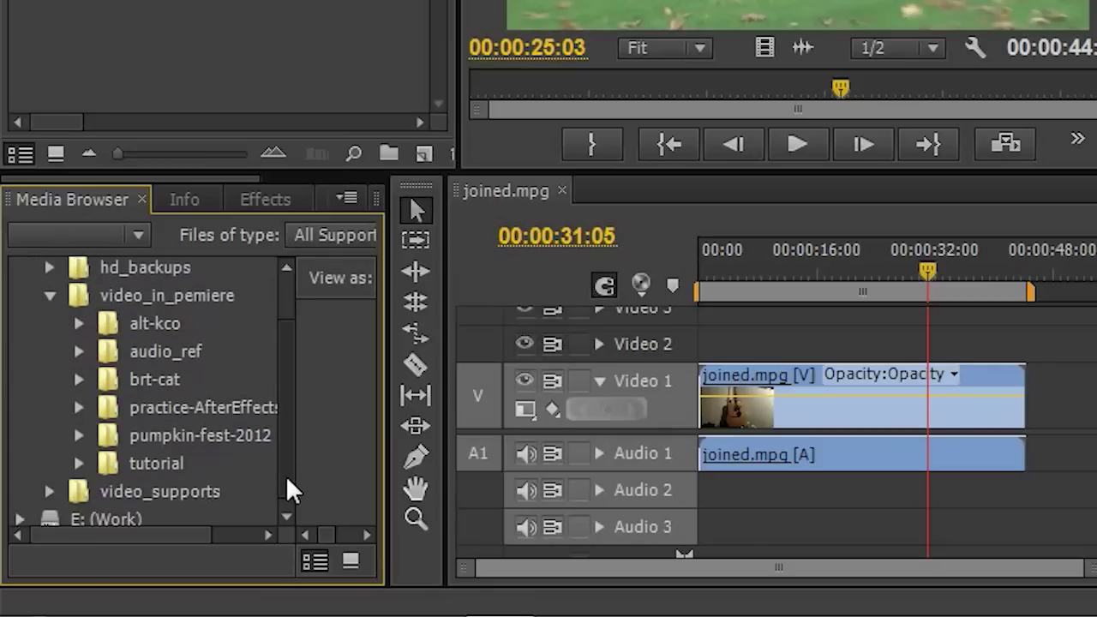
left_click(102, 454)
left_click(78, 455)
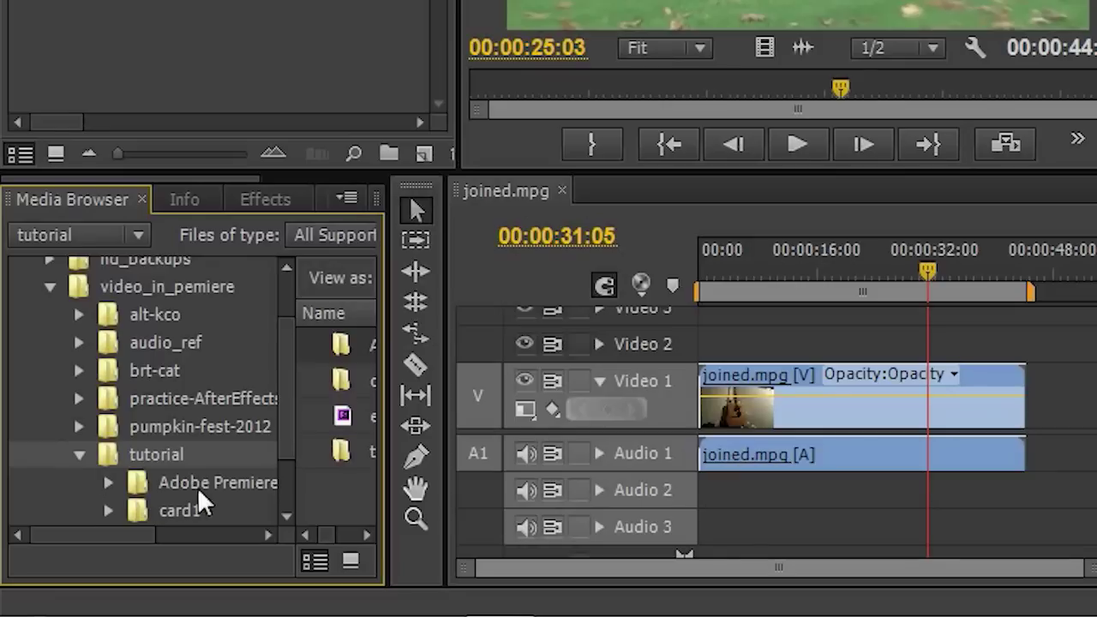
left_click(128, 508)
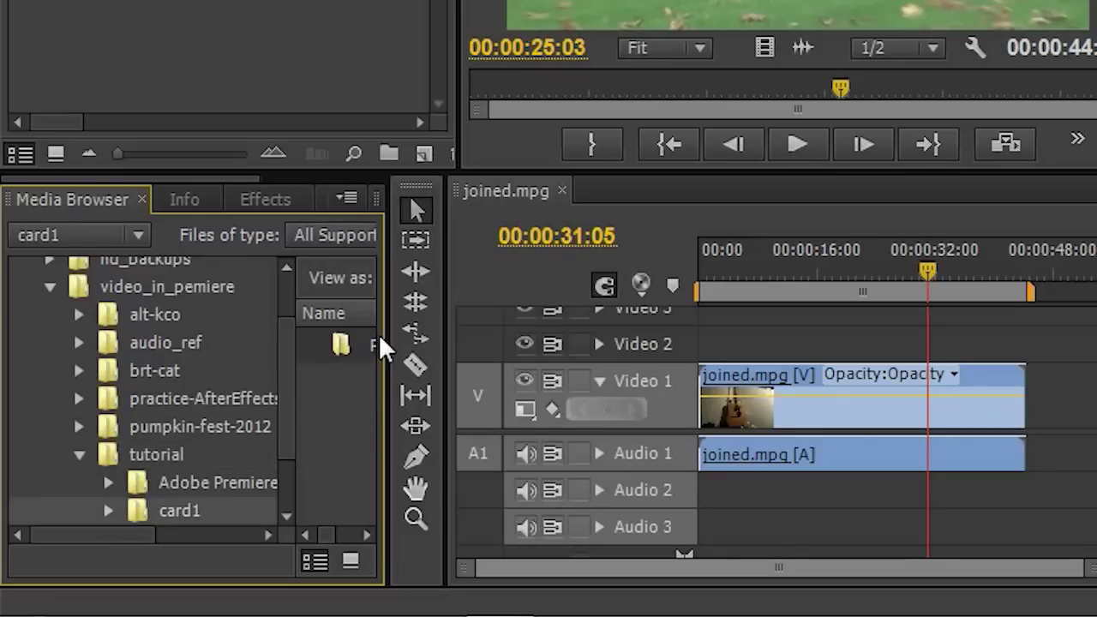
left_click_drag(386, 343, 632, 343)
double_click(336, 334)
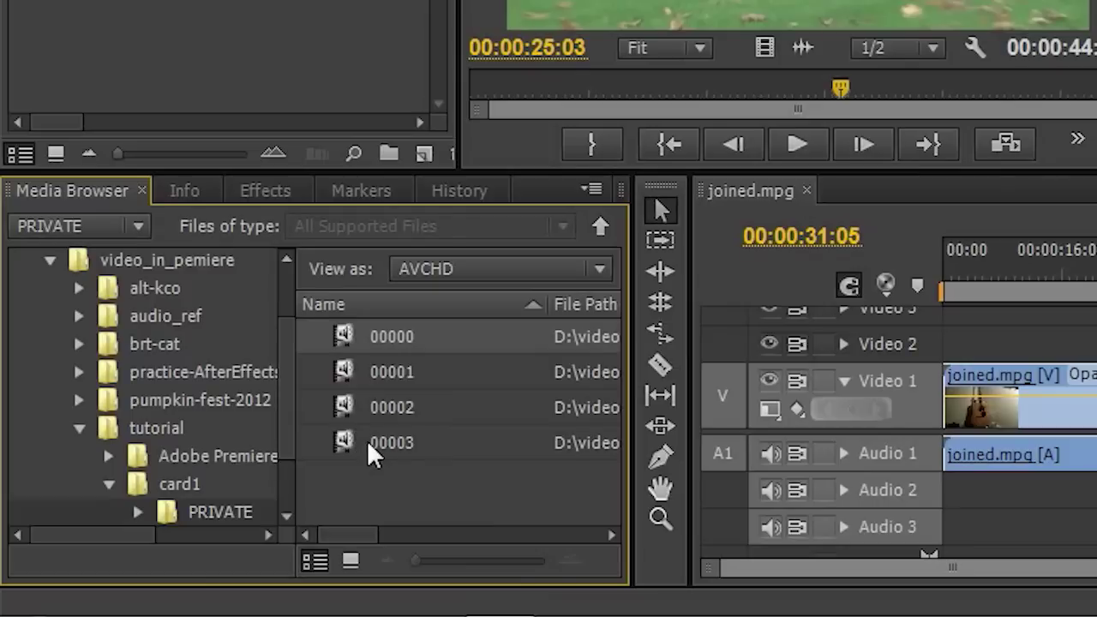
Step: Import the four clips 00000 through 00003 into the project
left_click(345, 441, "shift")
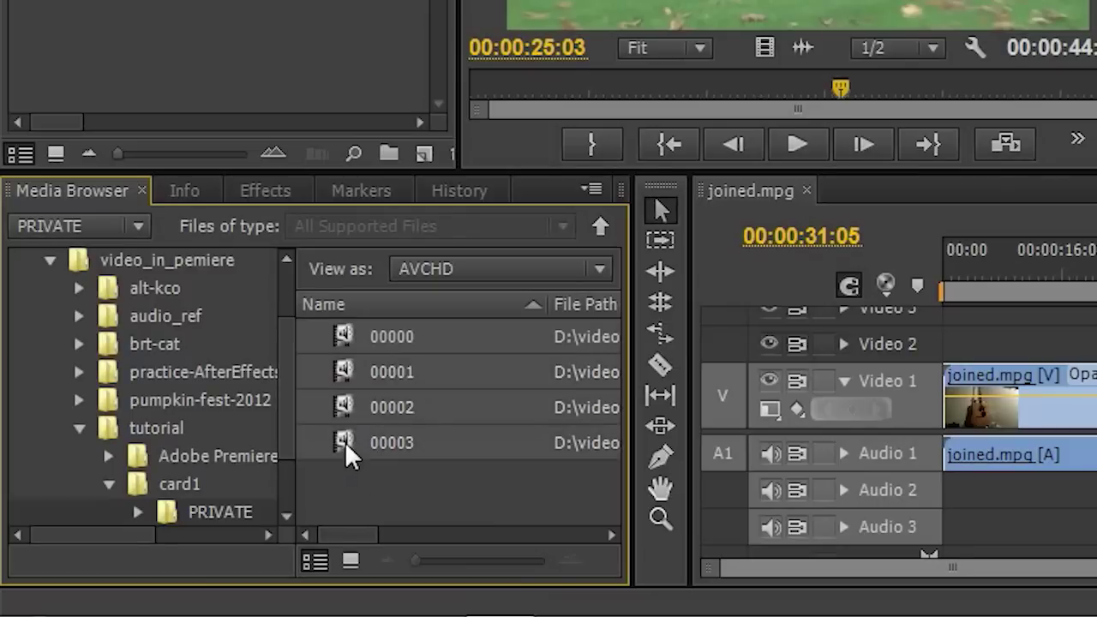
right_click(345, 442)
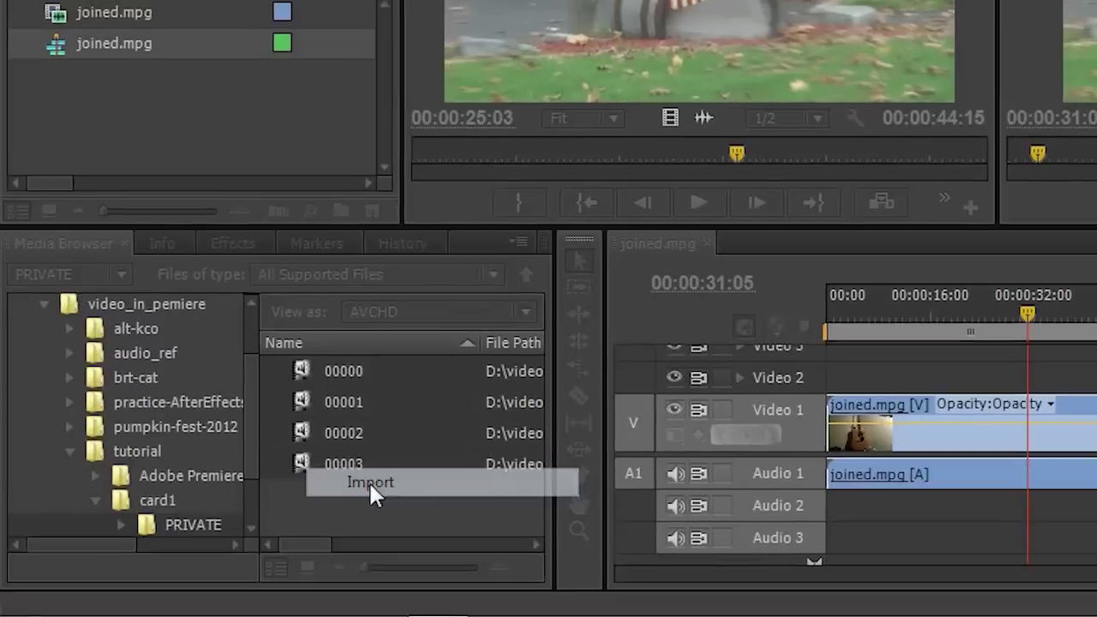
left_click(422, 467)
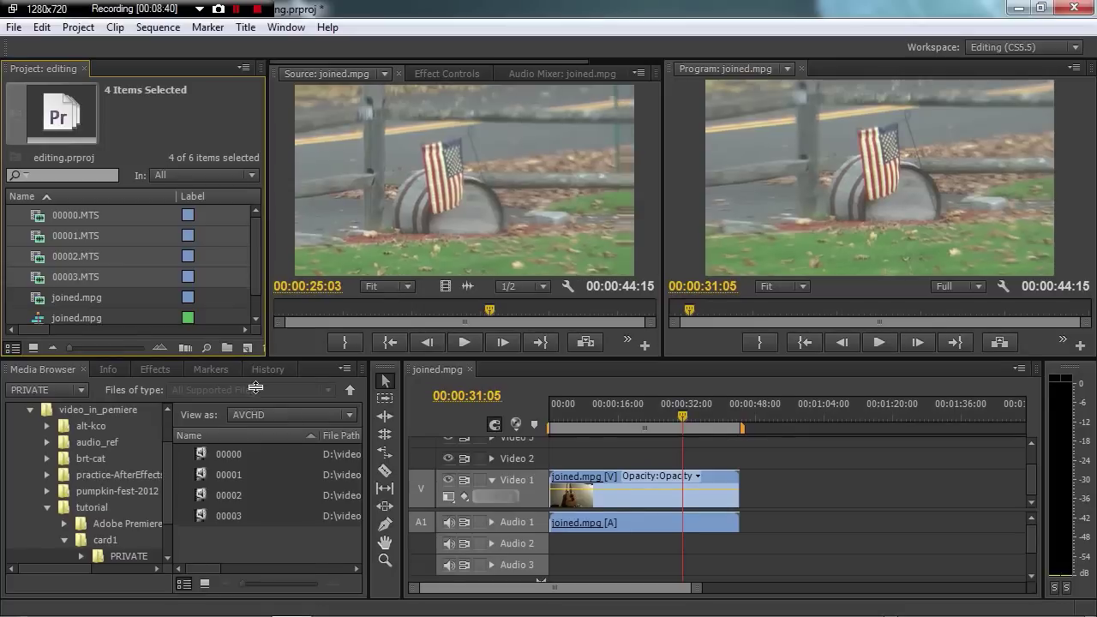
Step: Make a 00000.MTS sequence from the four MTS clips and scrub it to about 8 seconds
left_click_drag(252, 355, 252, 399)
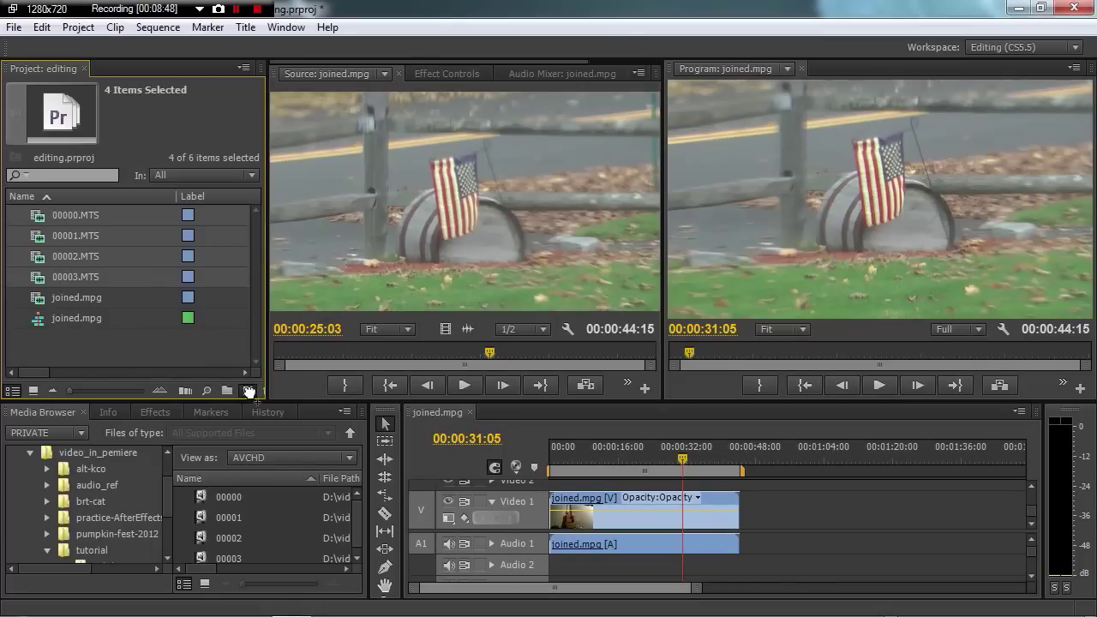
left_click_drag(249, 391, 249, 390)
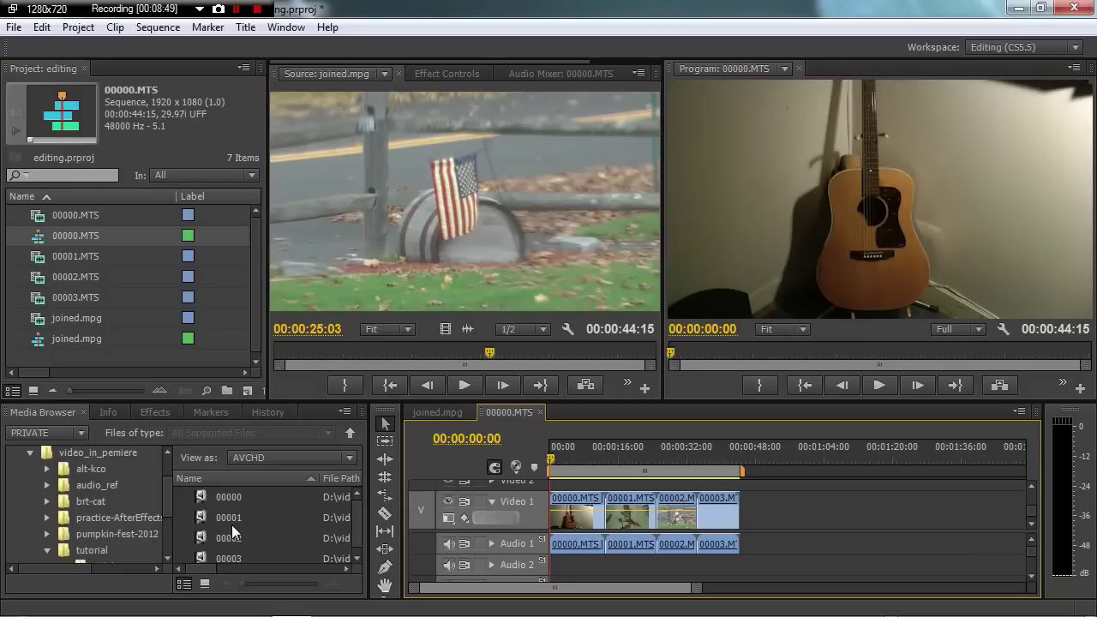
left_click_drag(558, 456, 605, 446)
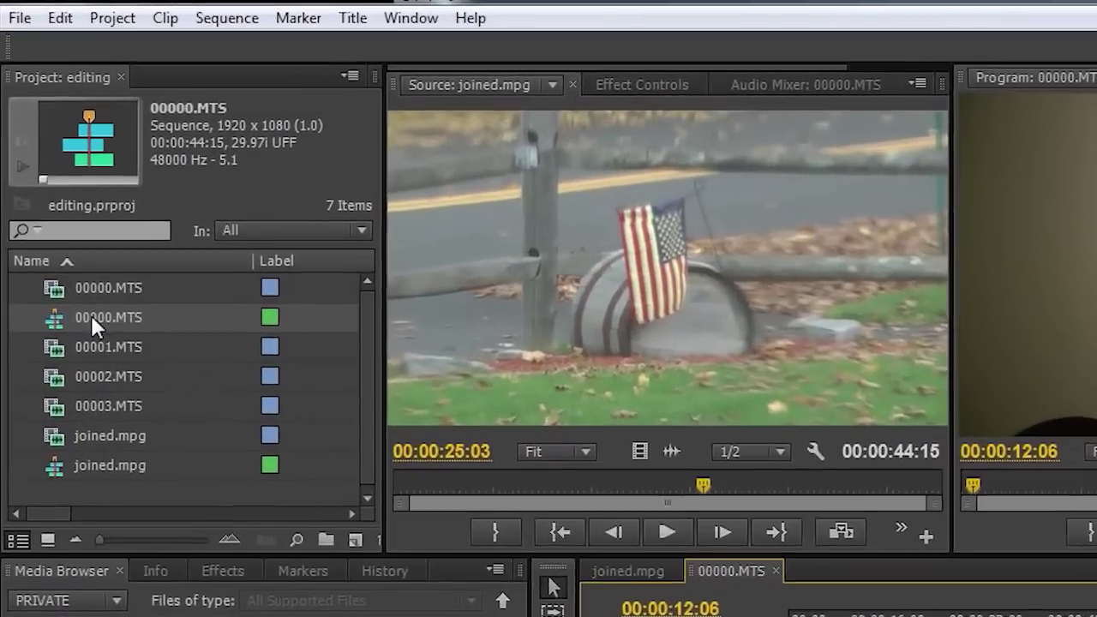
Step: Change the 00000.MTS sequence's name in the Project panel to 'working sequence'
left_click(92, 315)
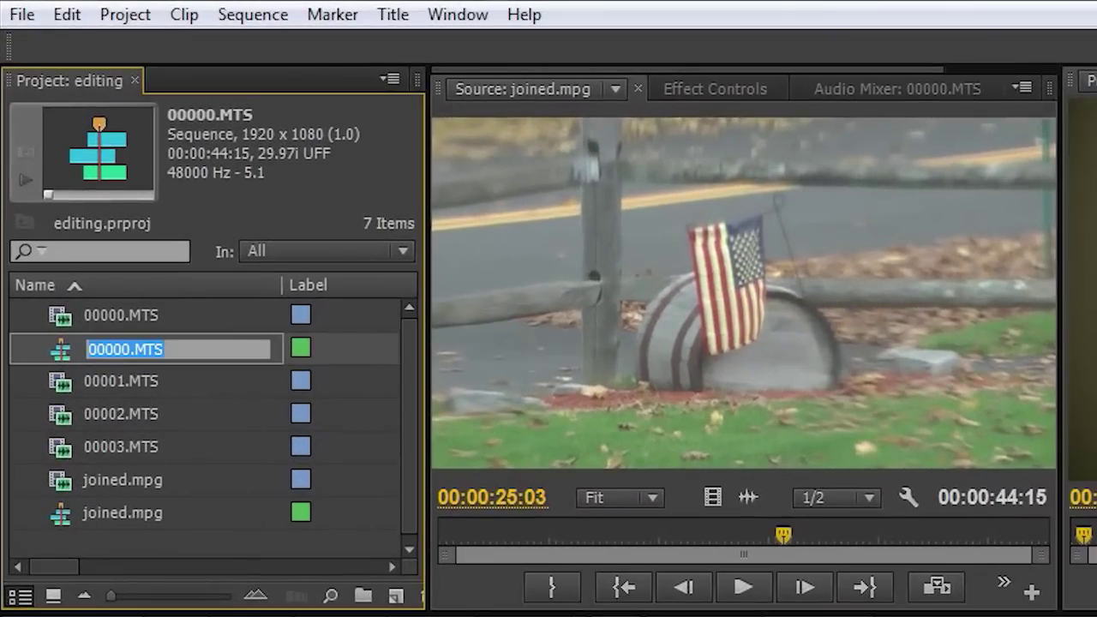
type("working s")
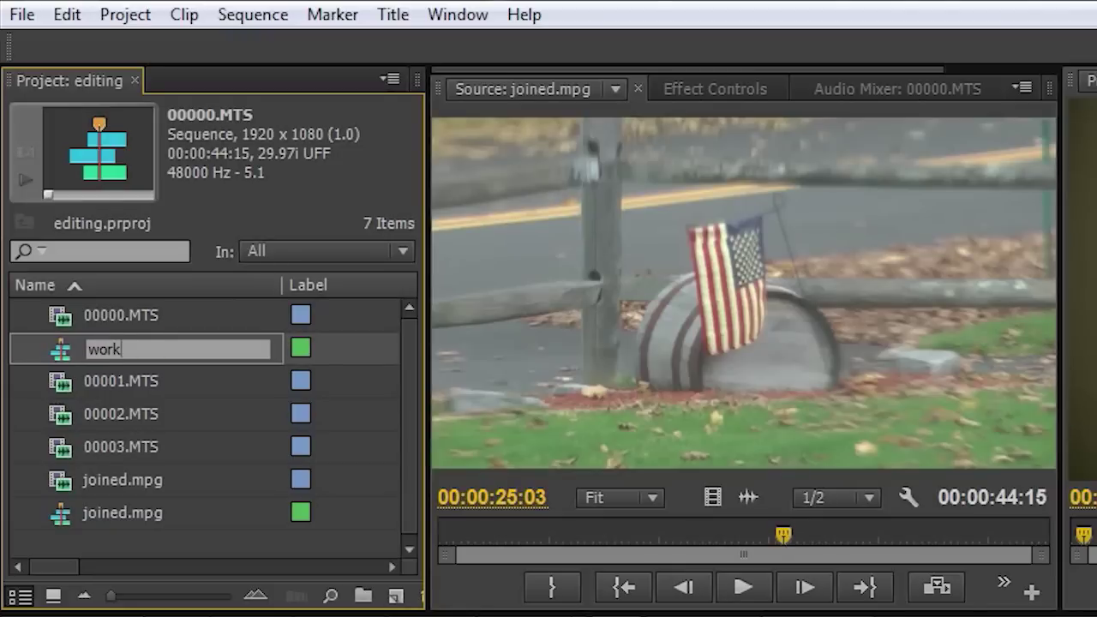
type("equence")
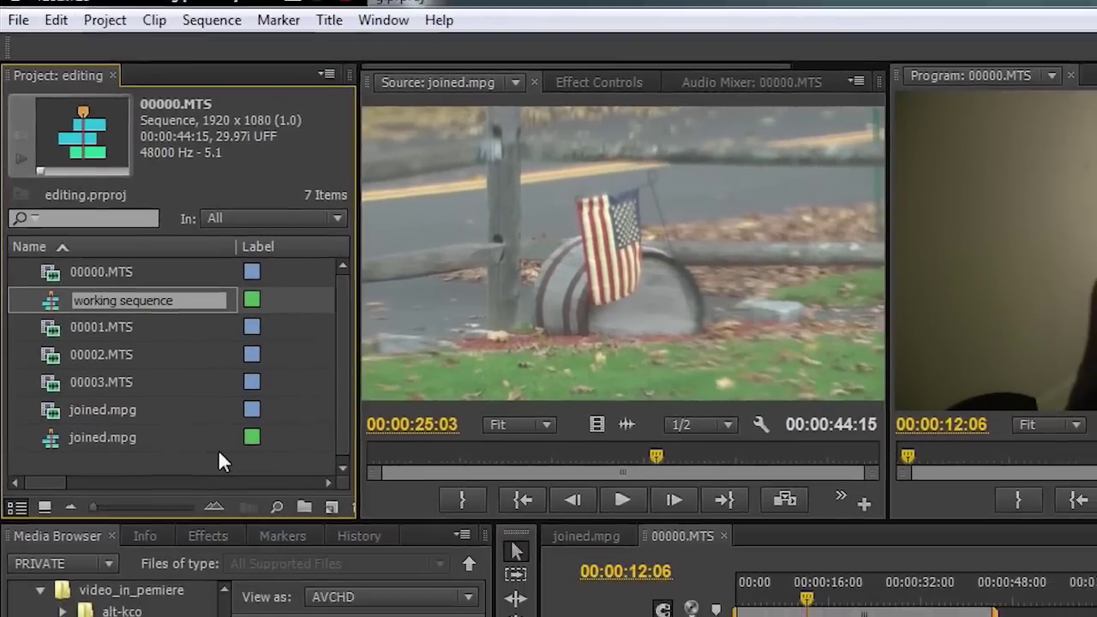
left_click(220, 462)
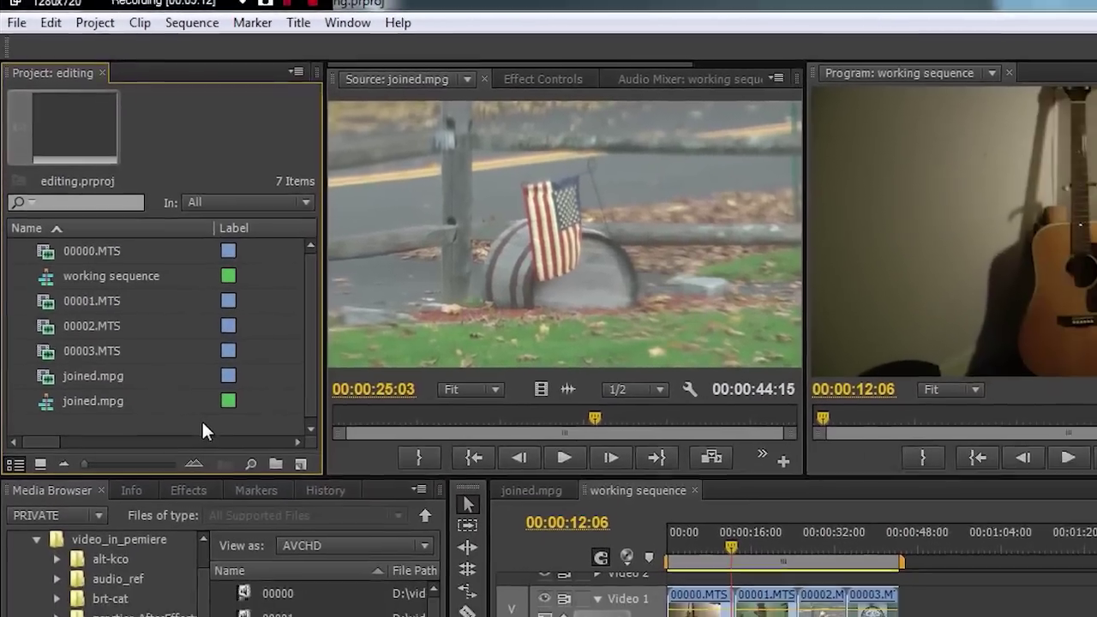